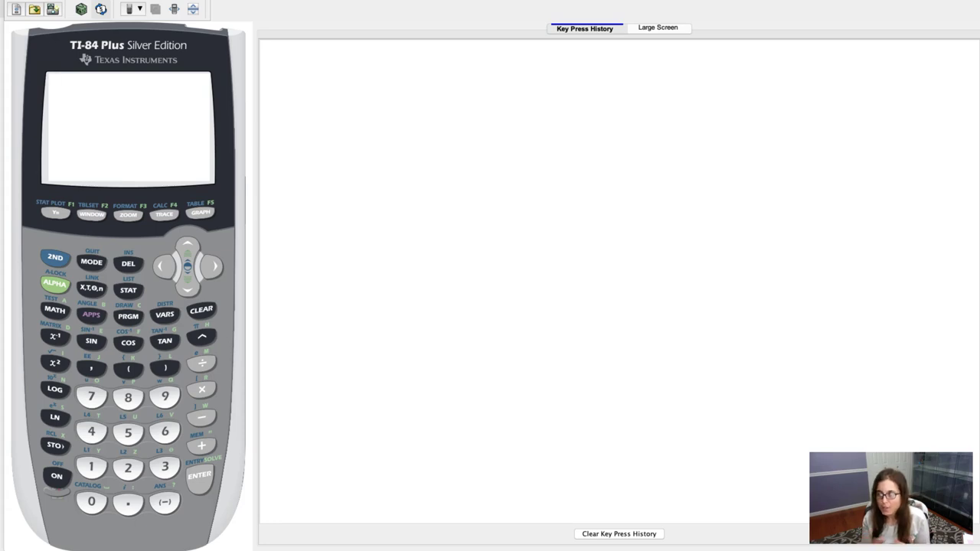
Turn on the calculator, review both pages of the mode settings, and return to the home screen
left_click(44, 481)
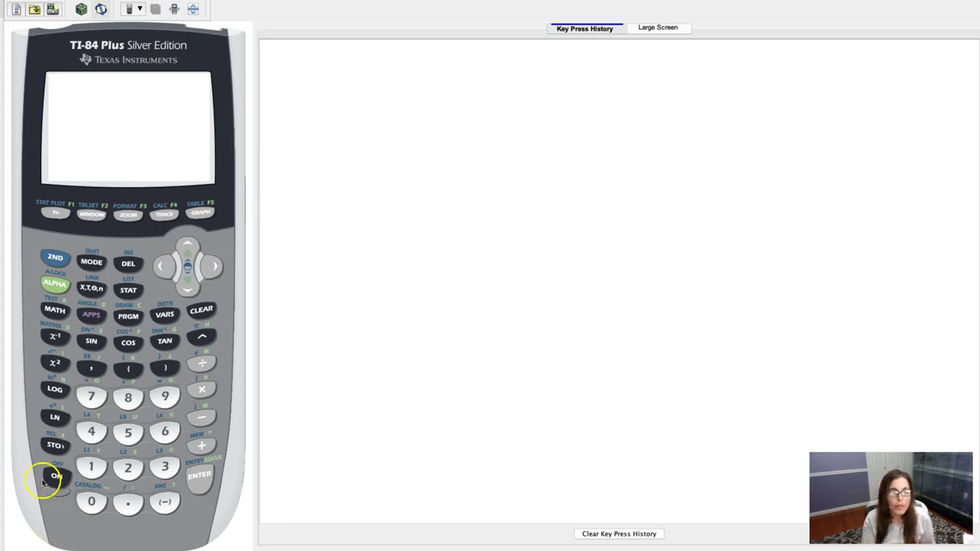
left_click(91, 262)
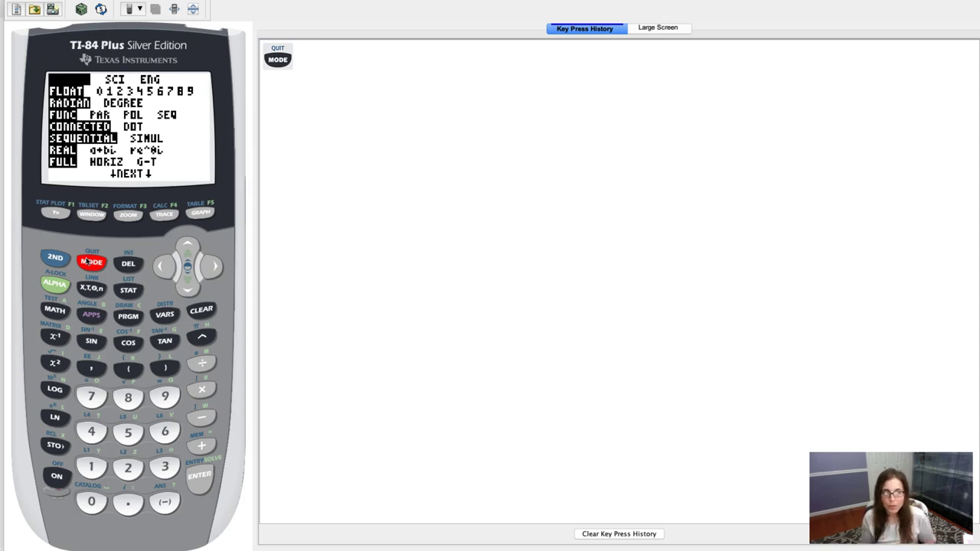
left_click(88, 262)
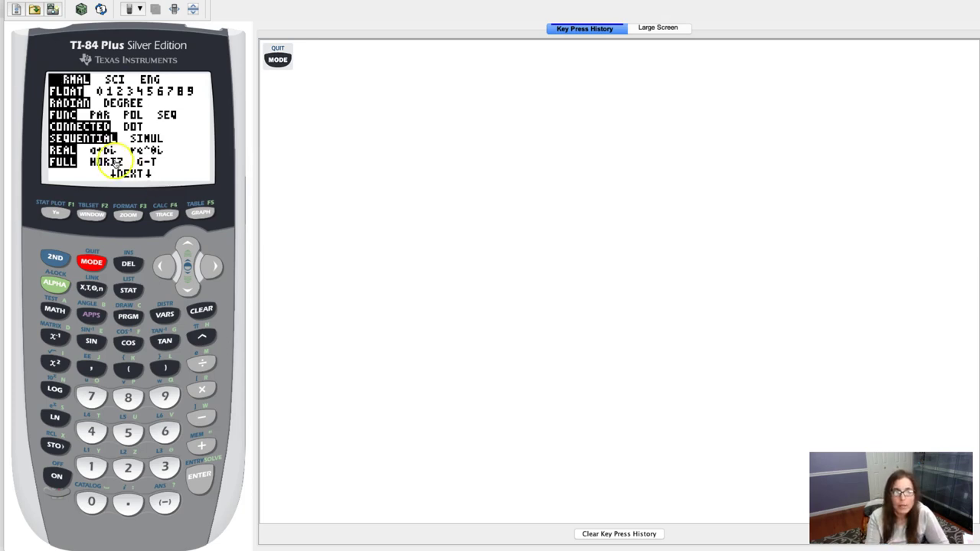
left_click(141, 114)
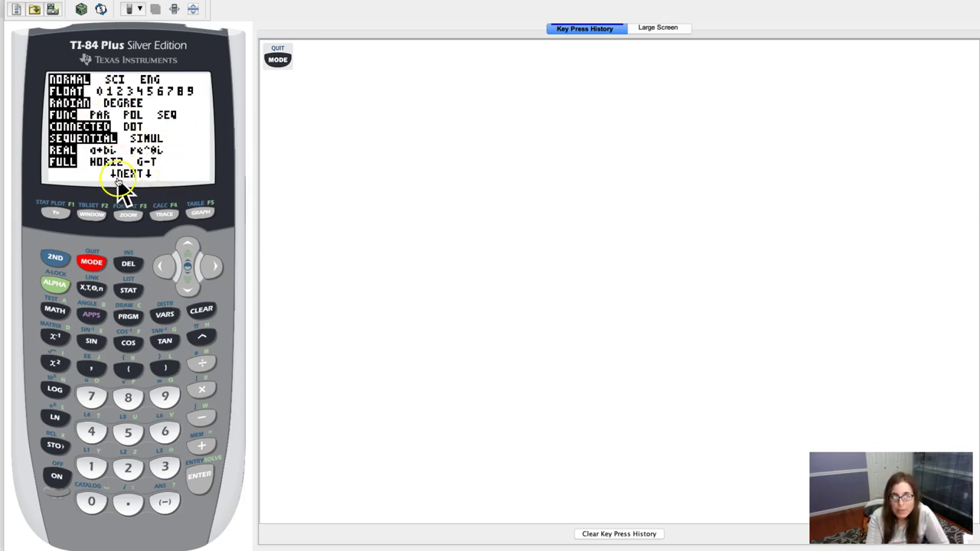
left_click(193, 289)
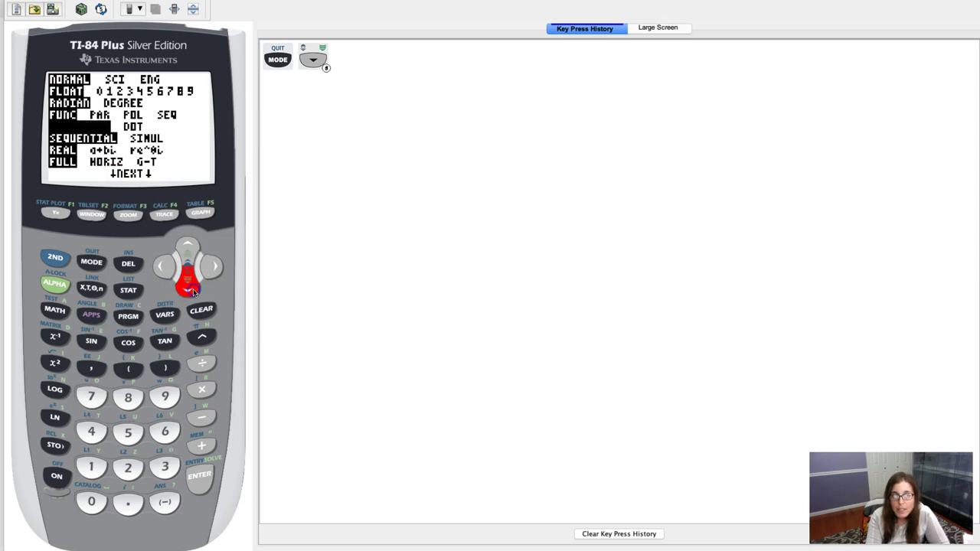
left_click(193, 288)
left_click(193, 288)
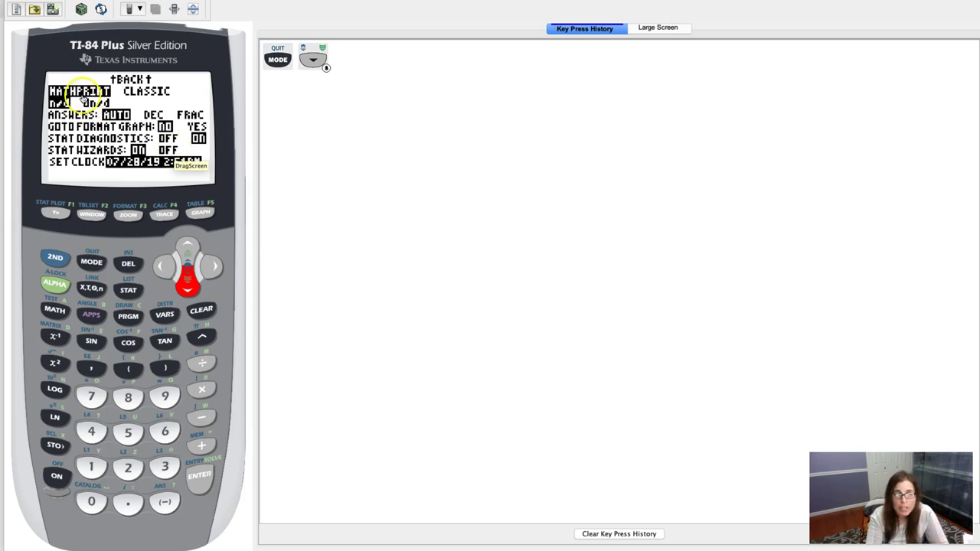
left_click(55, 258)
left_click(95, 263)
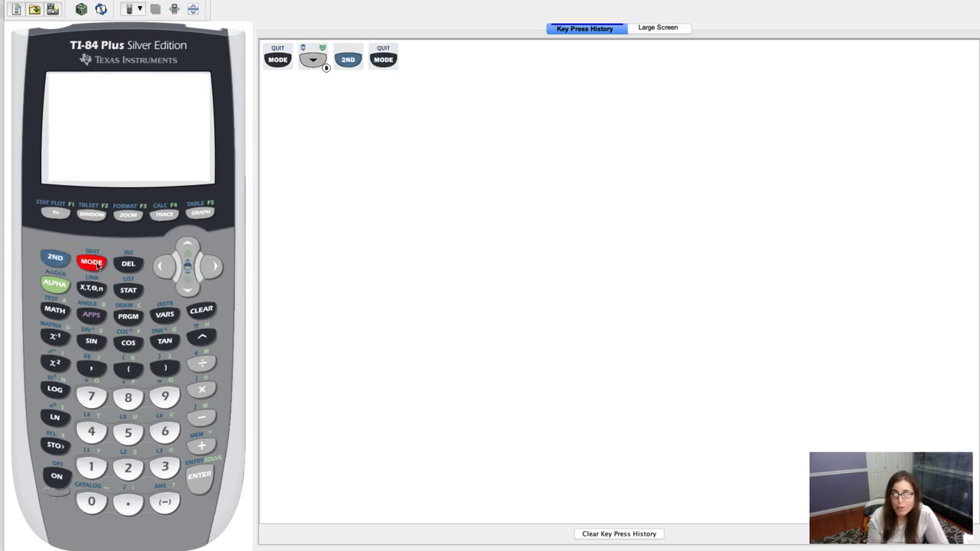
Calculate 4/5 on the home screen and convert the answer to a fraction
left_click(91, 431)
left_click(202, 363)
left_click(128, 432)
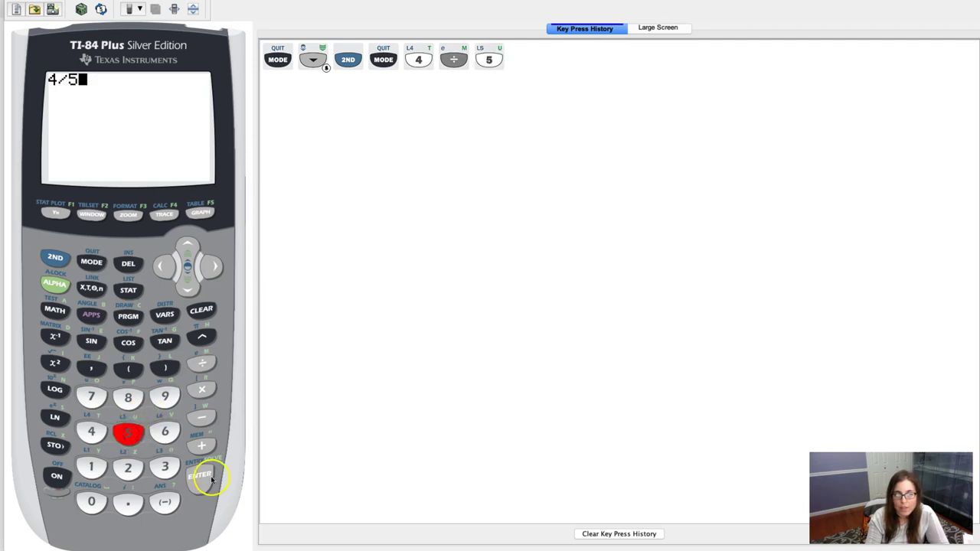
left_click(200, 475)
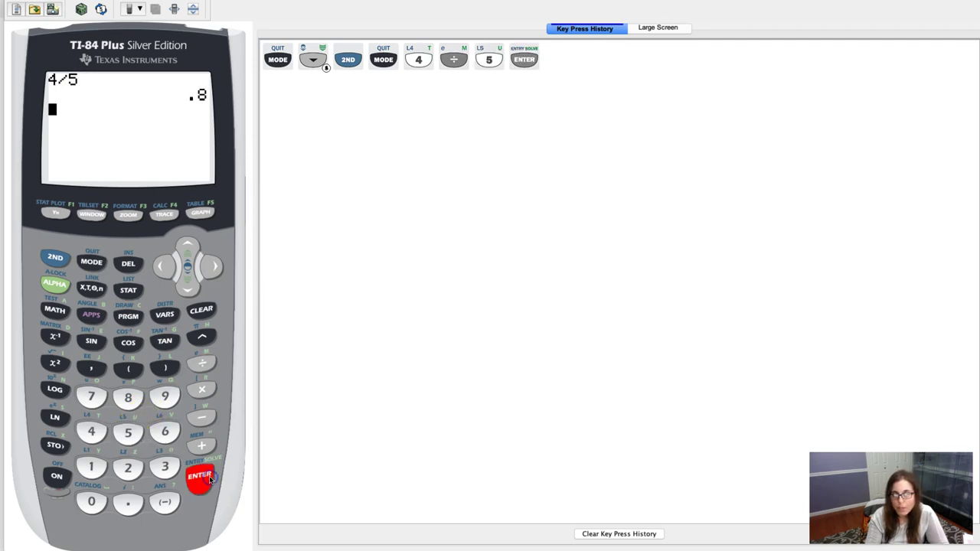
left_click(55, 312)
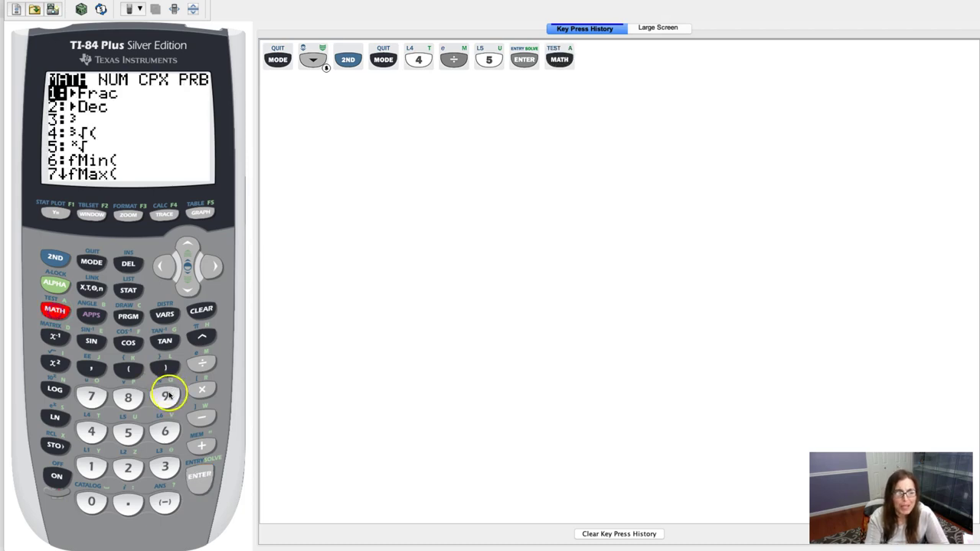
left_click(199, 476)
left_click(200, 475)
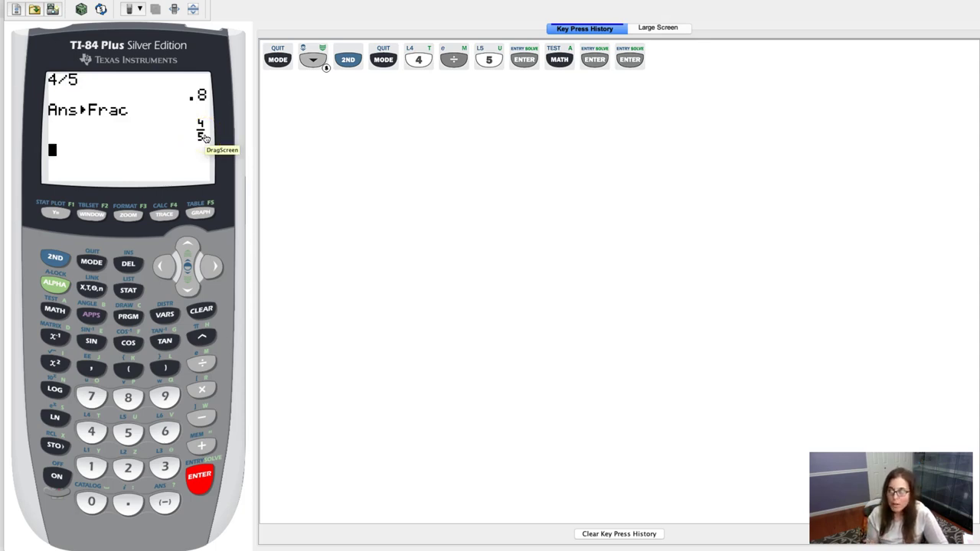
Switch the display mode from MATHPRINT to CLASSIC and return to the home screen
left_click(91, 261)
left_click(187, 286)
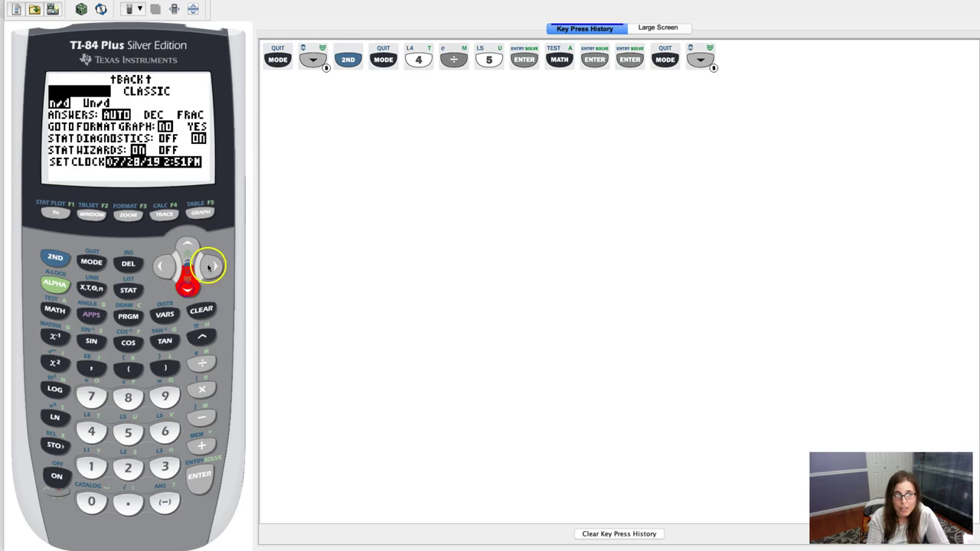
left_click(210, 266)
left_click(205, 470)
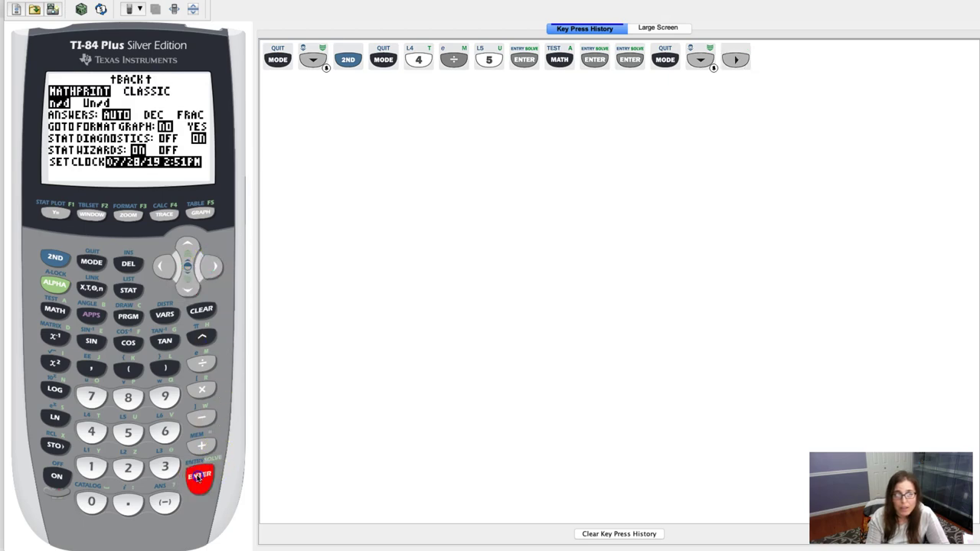
left_click(55, 258)
left_click(90, 263)
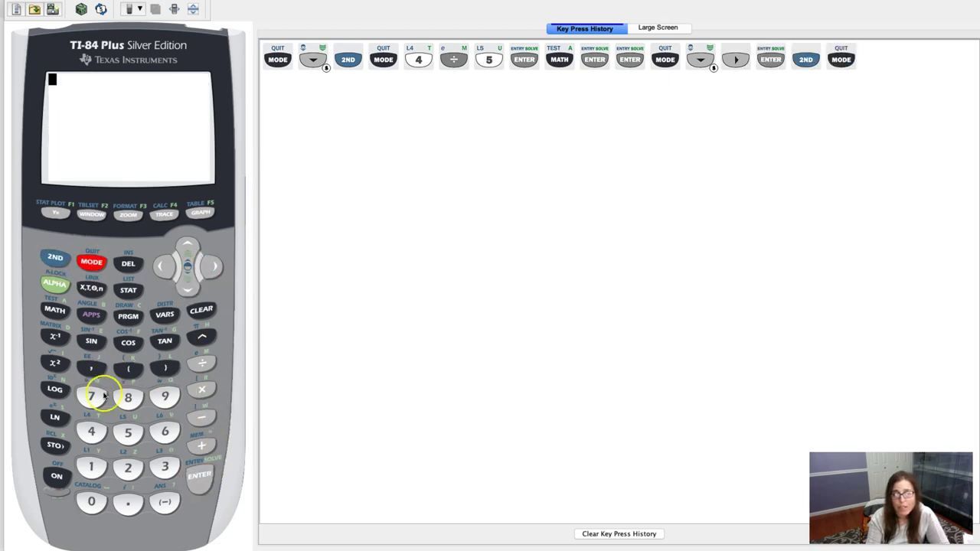
Calculate 4/5 in CLASSIC mode, repeat the entry, and convert the answer to a fraction
left_click(91, 431)
left_click(198, 366)
left_click(127, 432)
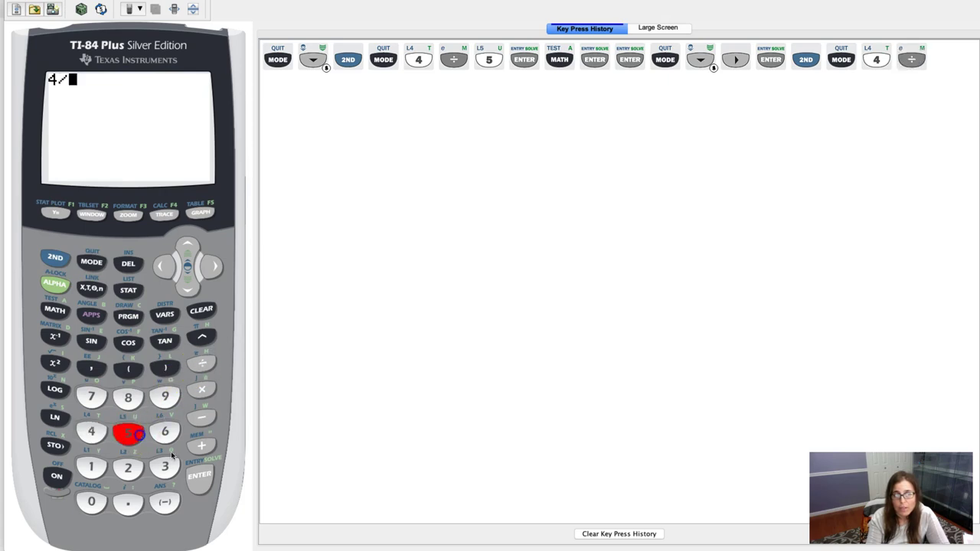
left_click(200, 473)
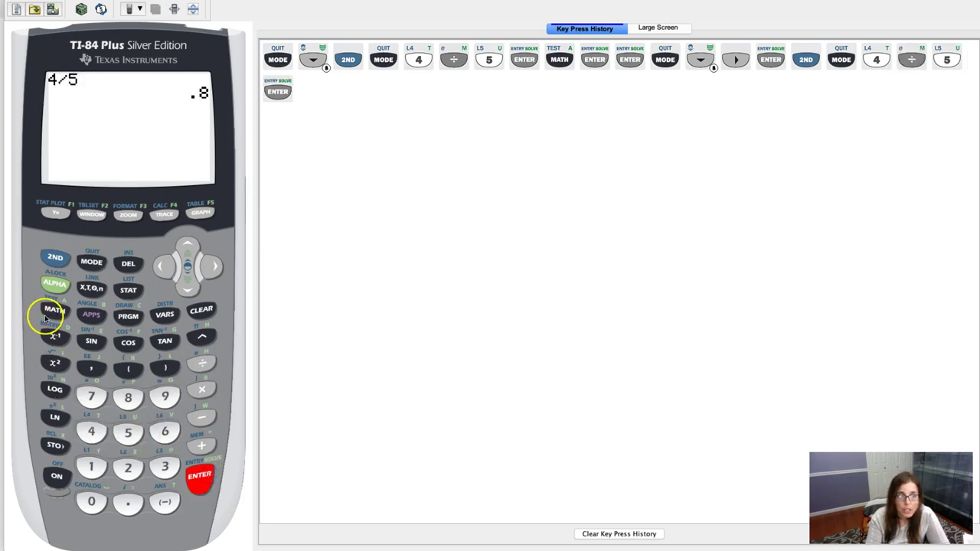
left_click(197, 486)
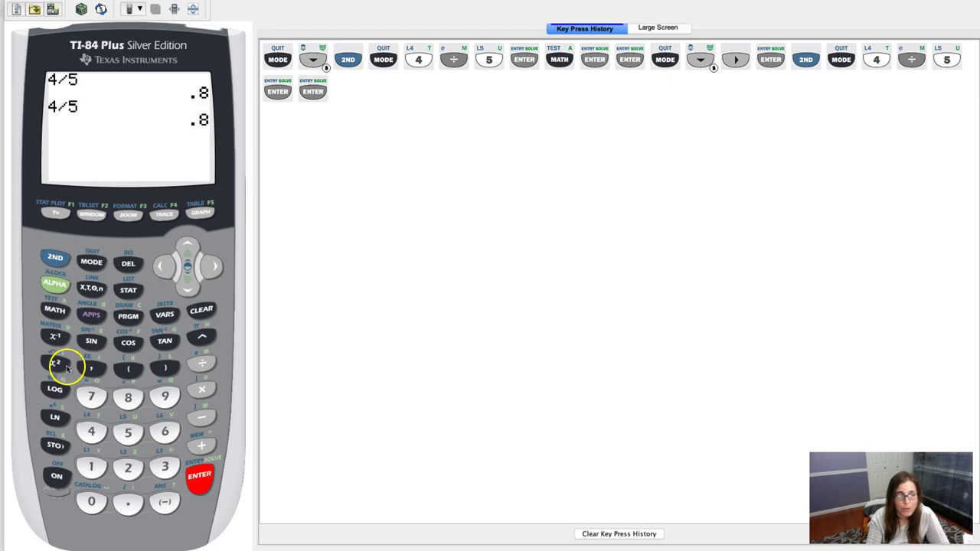
left_click(54, 309)
left_click(201, 485)
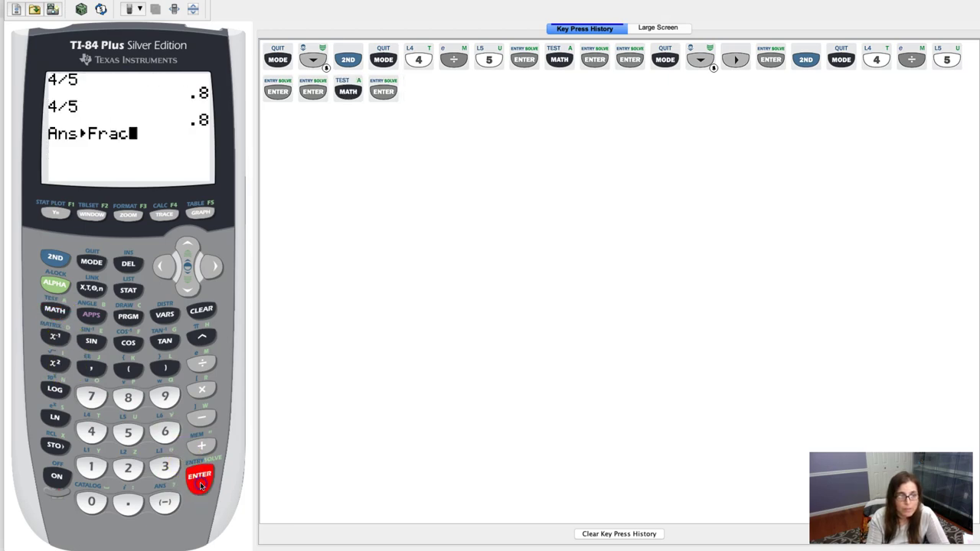
left_click(200, 485)
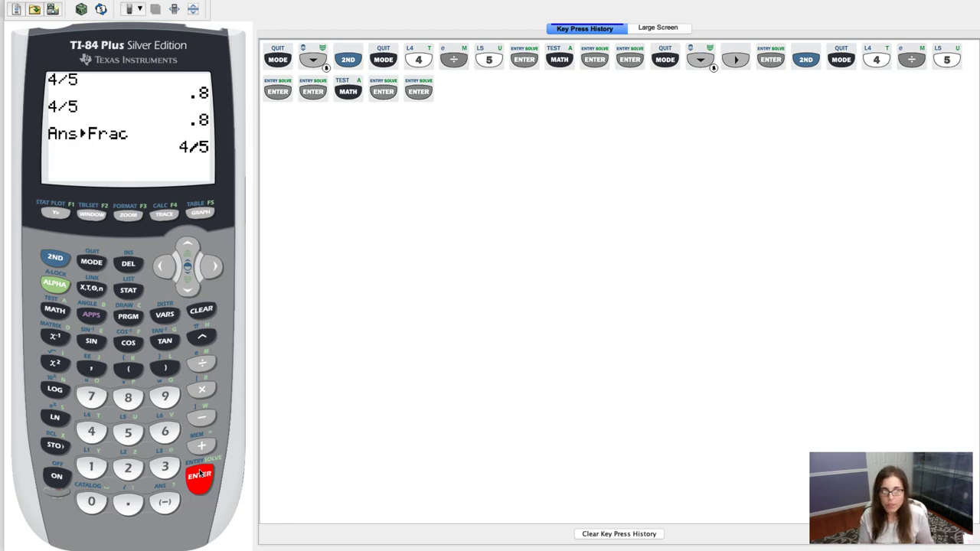
Review the second page of the mode settings, including stat diagnostics and stat wizards, and return to the home screen
left_click(89, 261)
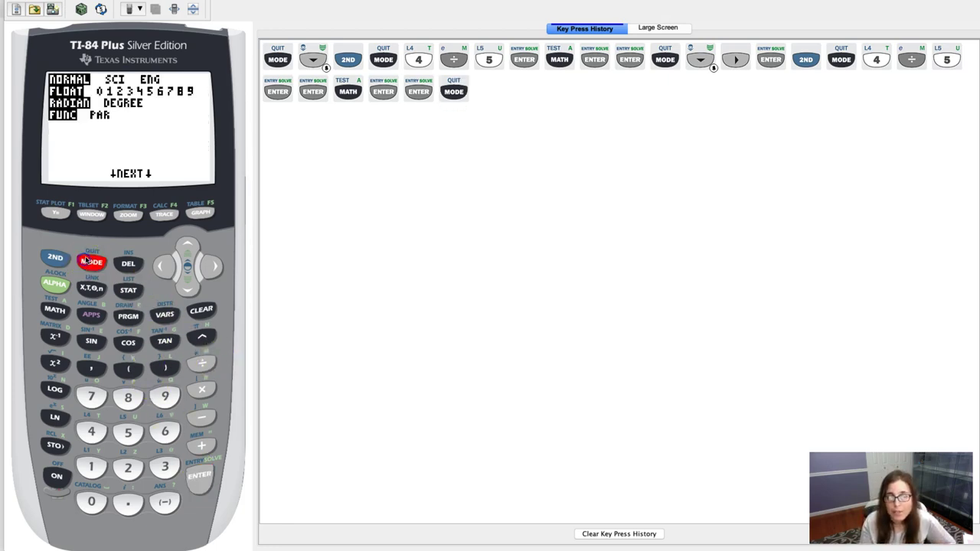
left_click(188, 289)
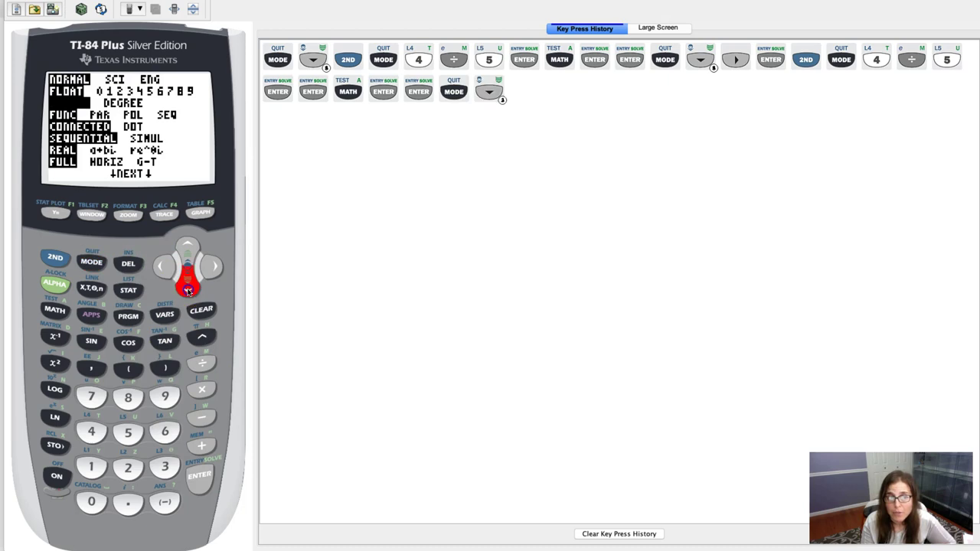
left_click(188, 288)
left_click(188, 288)
left_click(188, 289)
left_click(187, 288)
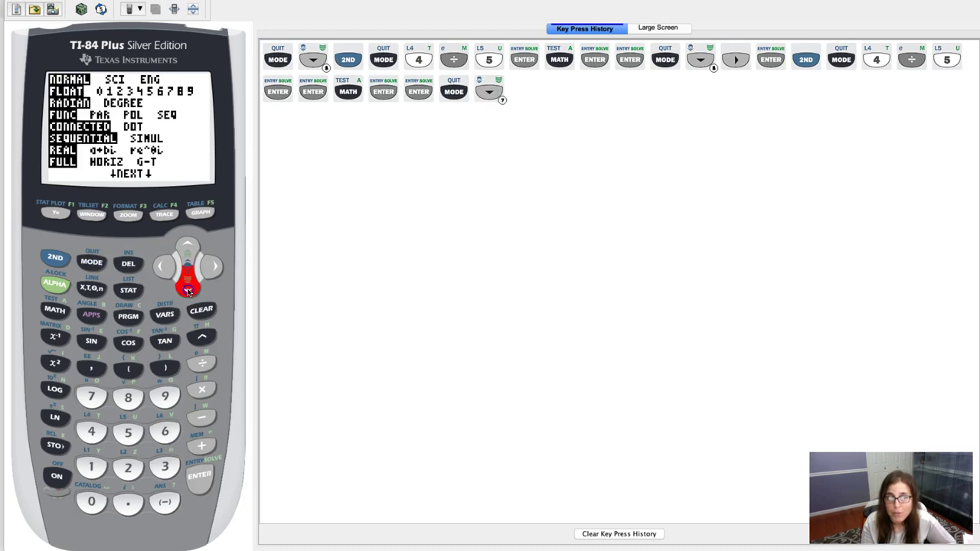
left_click(188, 289)
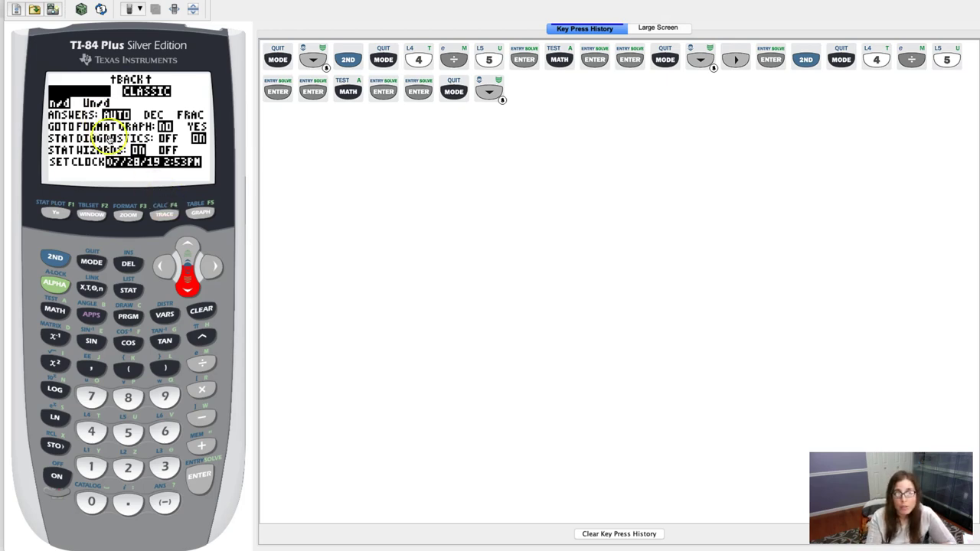
left_click(54, 257)
left_click(88, 262)
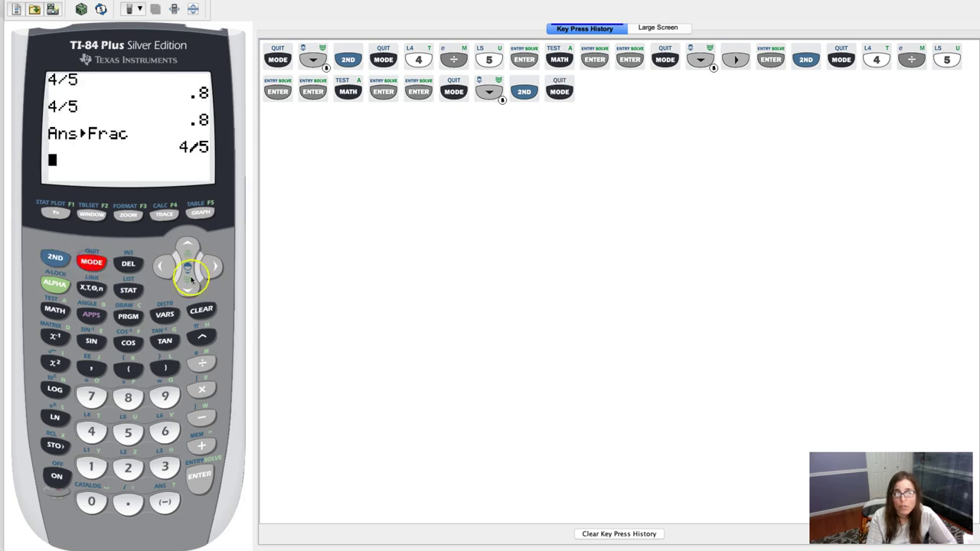
Clear the home screen and open the 1-Var Stats wizard from the statistics calculations
left_click(201, 310)
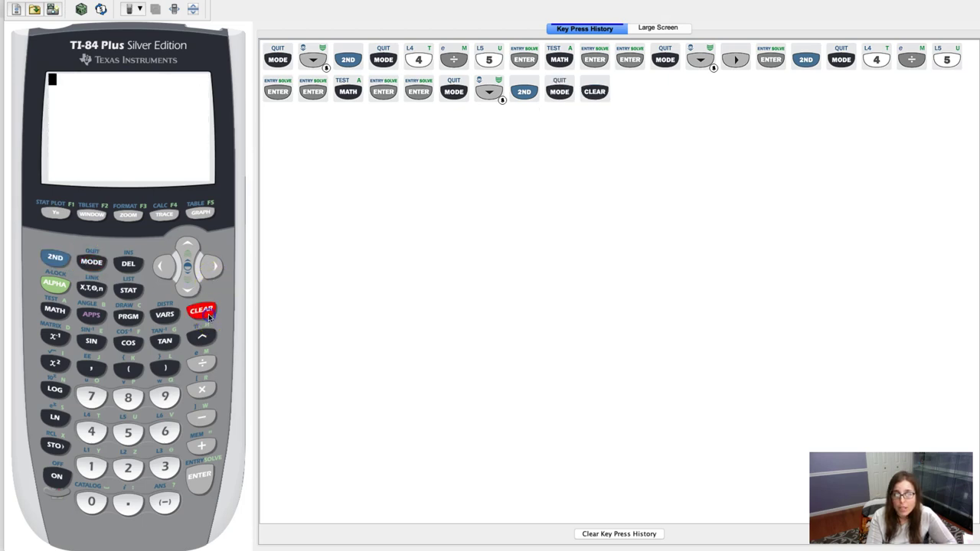
left_click(130, 289)
left_click(213, 266)
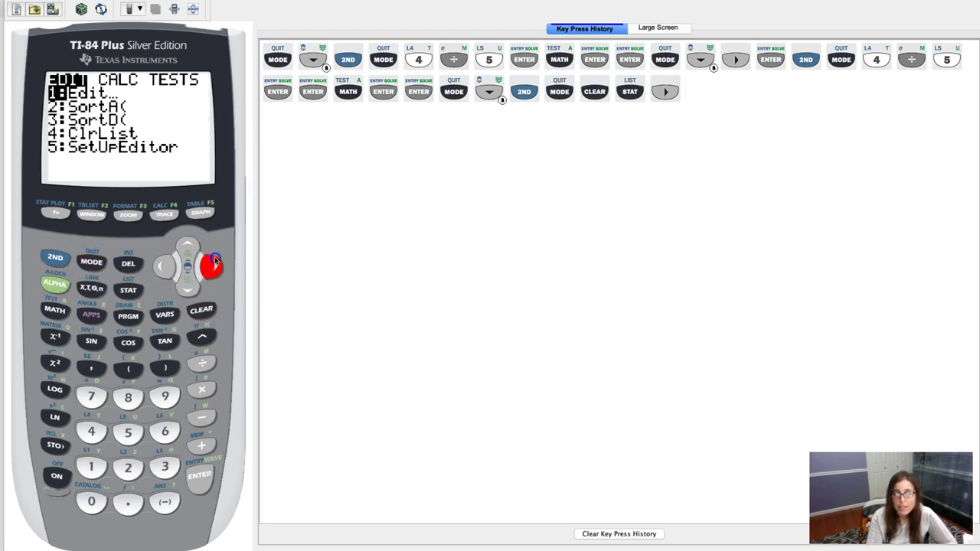
left_click(198, 481)
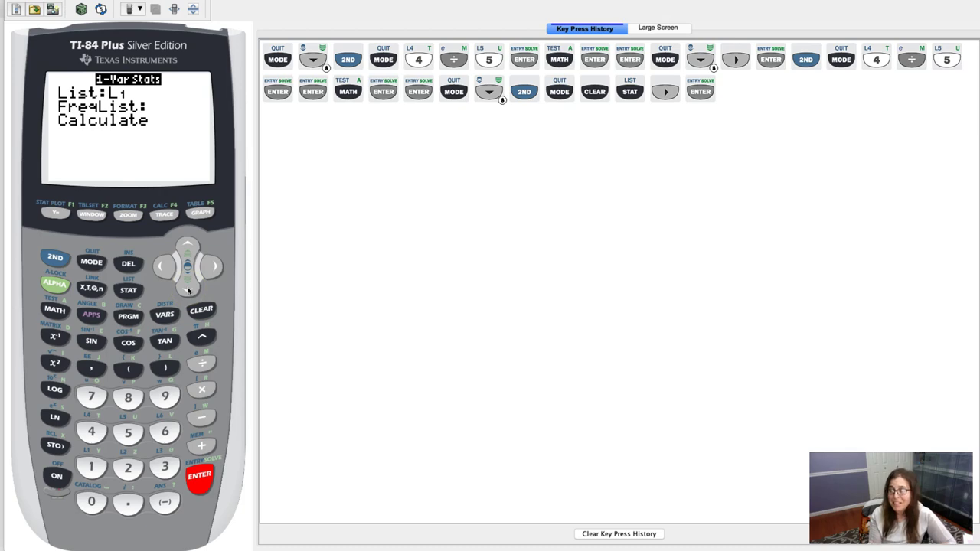
Try A and then 1 as the FreqList entry in the 1-Var Stats wizard, going back to the wizard each time
left_click(187, 288)
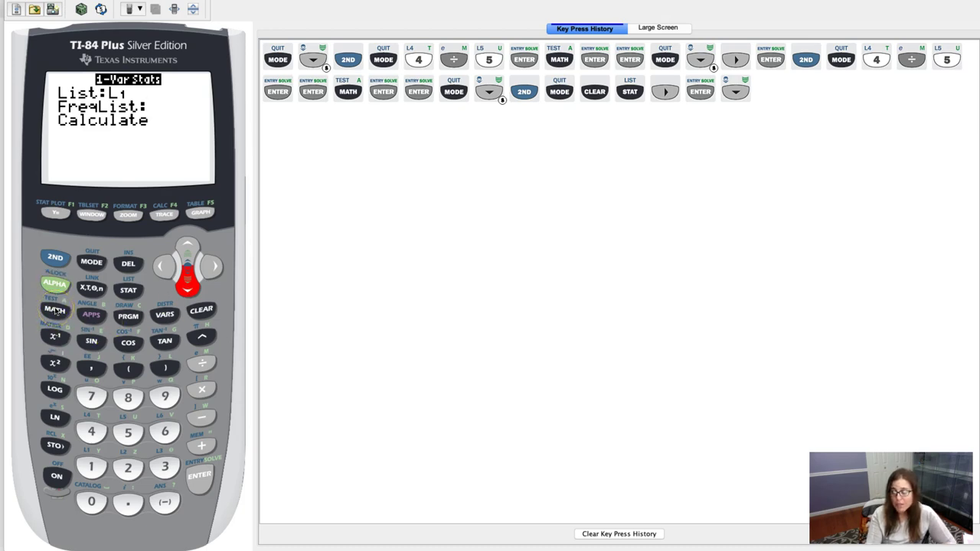
left_click(55, 310)
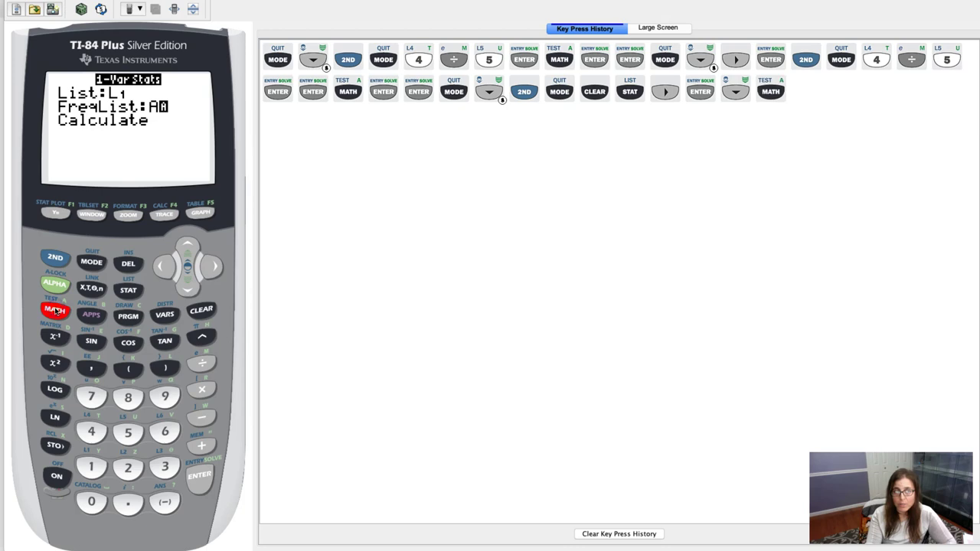
left_click(168, 269)
left_click(56, 284)
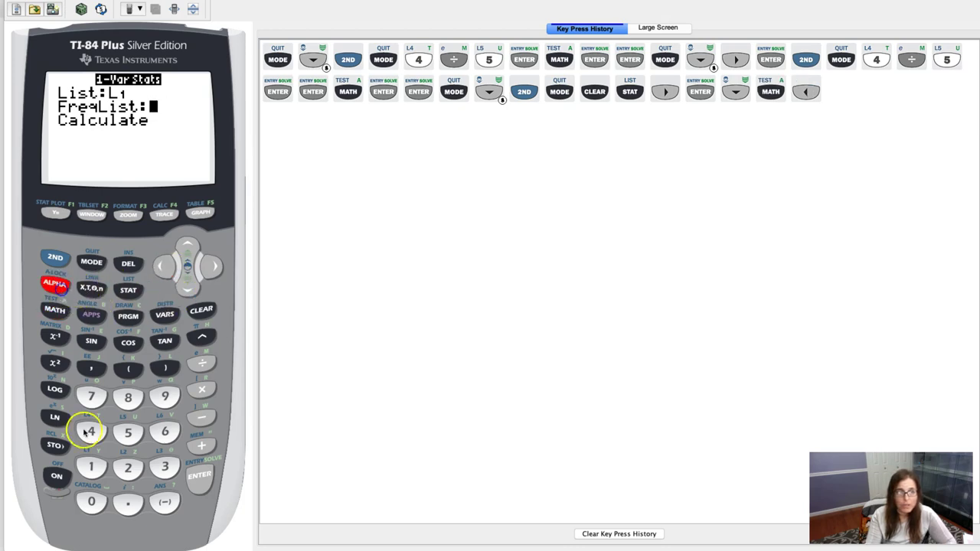
left_click(91, 467)
left_click(163, 266)
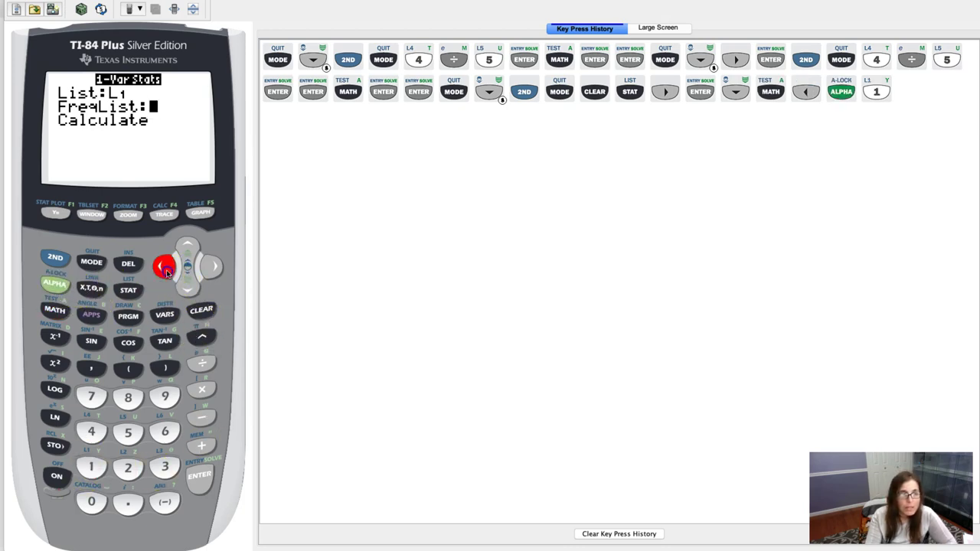
left_click(189, 289)
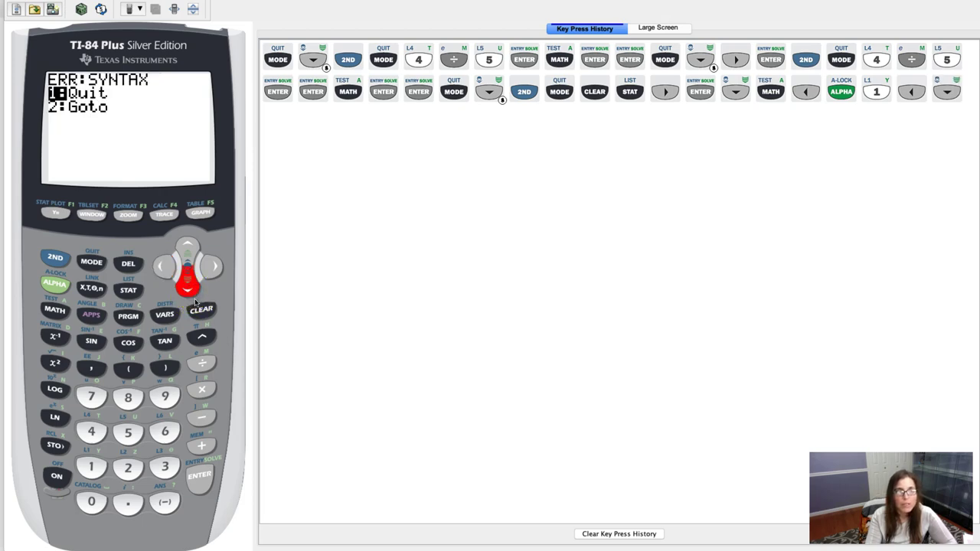
left_click(128, 466)
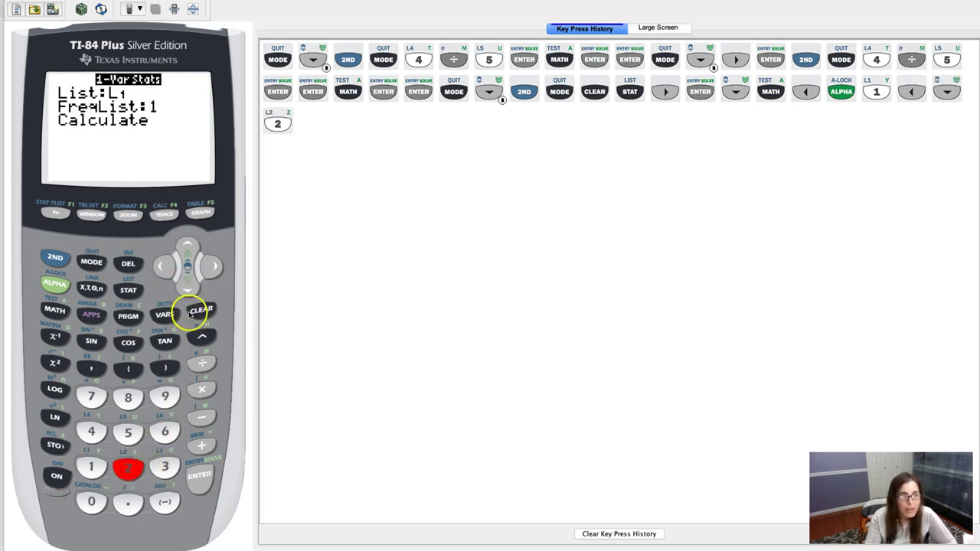
left_click(187, 286)
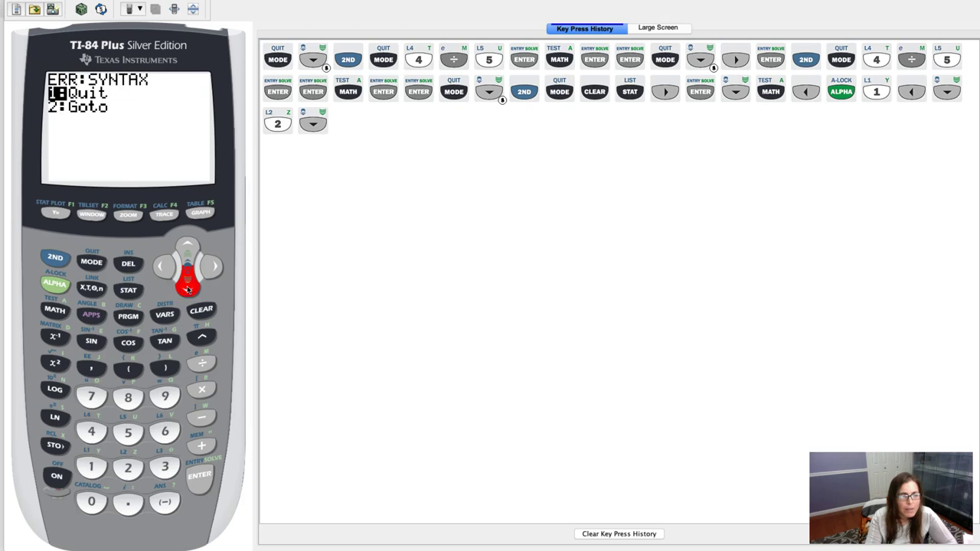
left_click(128, 467)
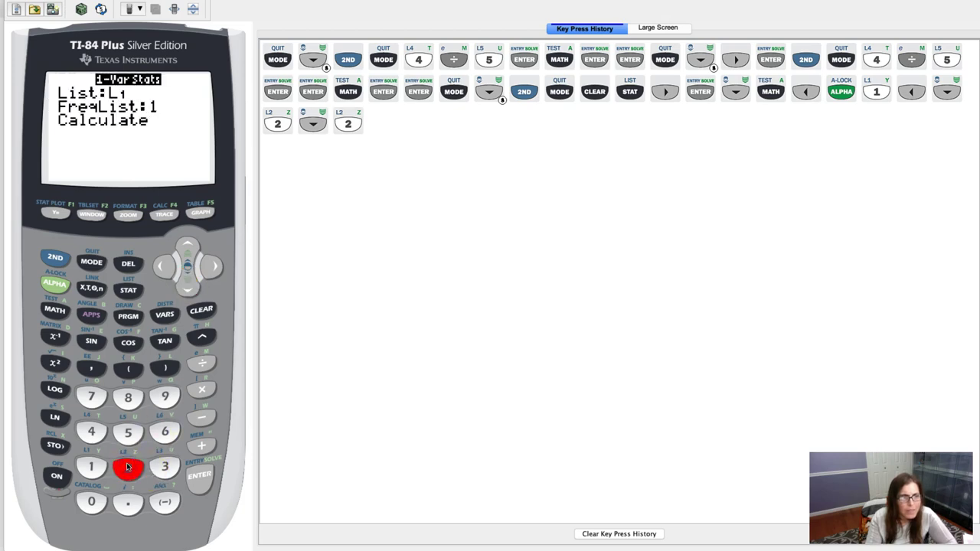
Clear the FreqList entry and calculate the 1-Var Stats for list L1
left_click(202, 309)
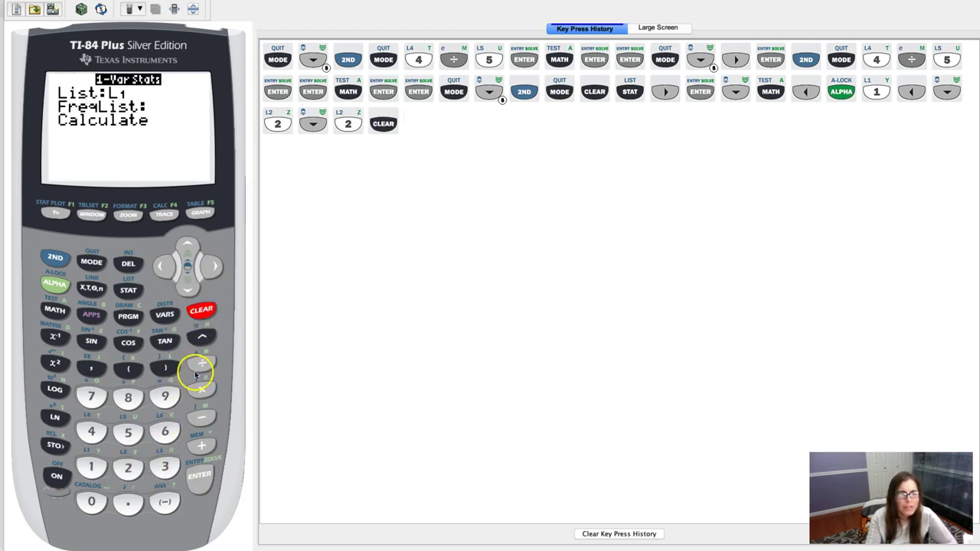
left_click(186, 286)
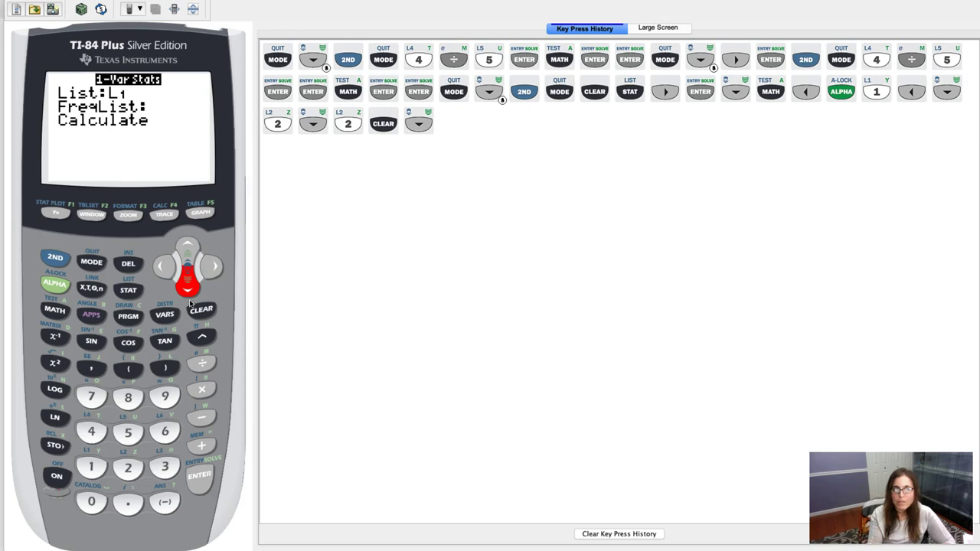
left_click(204, 489)
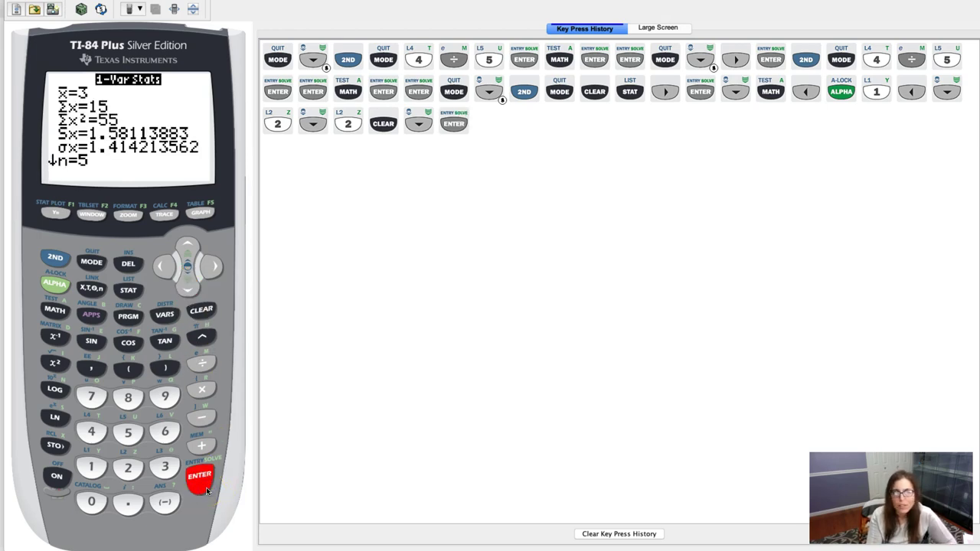
Set STAT WIZARDS to OFF on the second page of the mode settings and return to the home screen
left_click(91, 262)
left_click(186, 287)
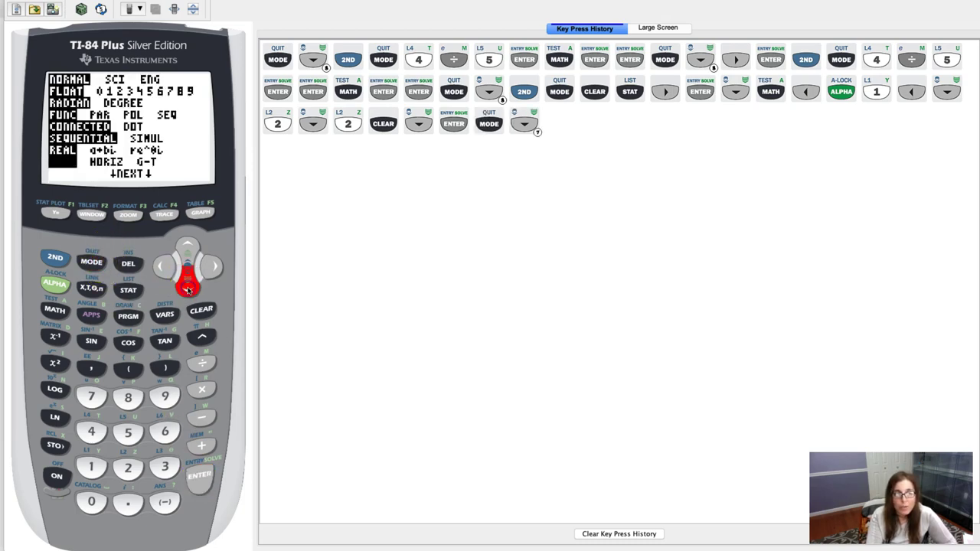
left_click(208, 267)
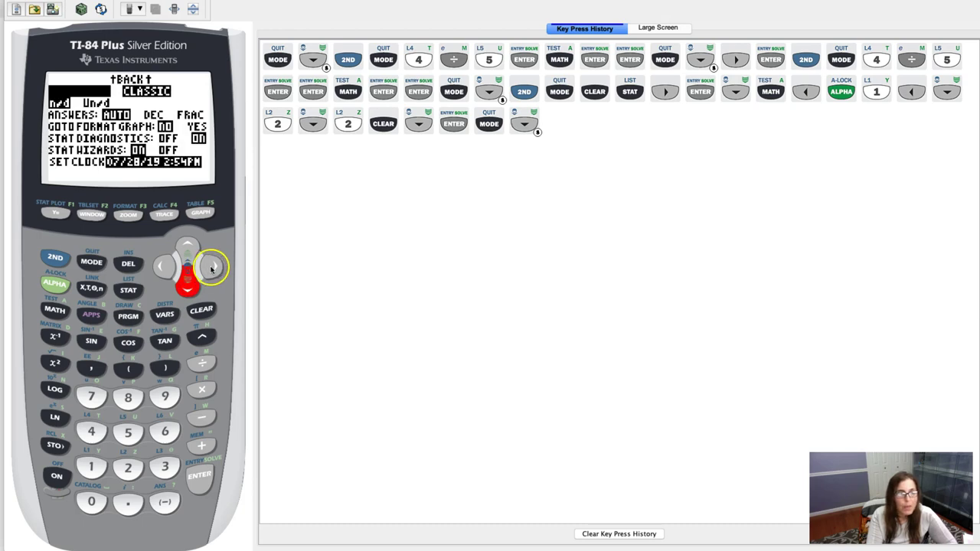
left_click(189, 289)
left_click(189, 289)
left_click(188, 290)
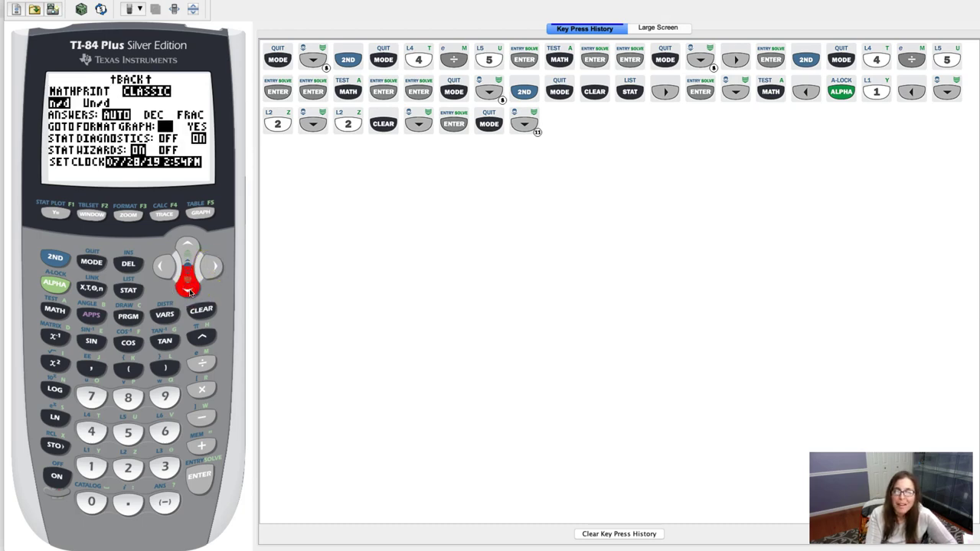
left_click(189, 289)
left_click(191, 287)
left_click(212, 267)
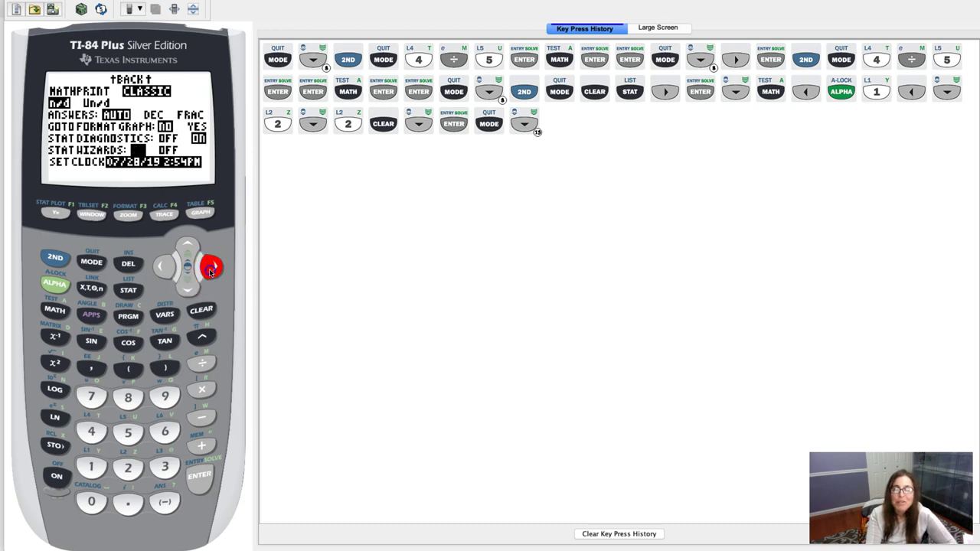
left_click(199, 476)
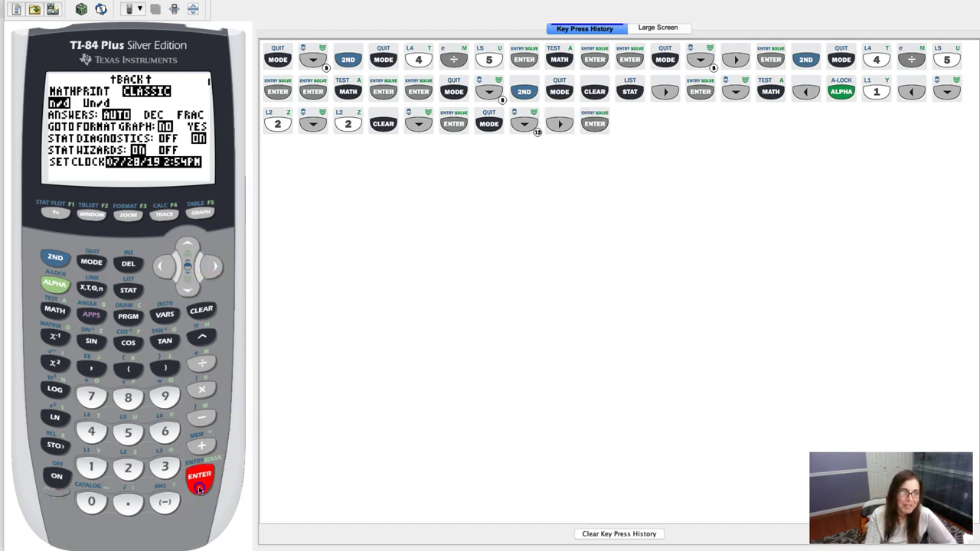
left_click(61, 258)
left_click(91, 262)
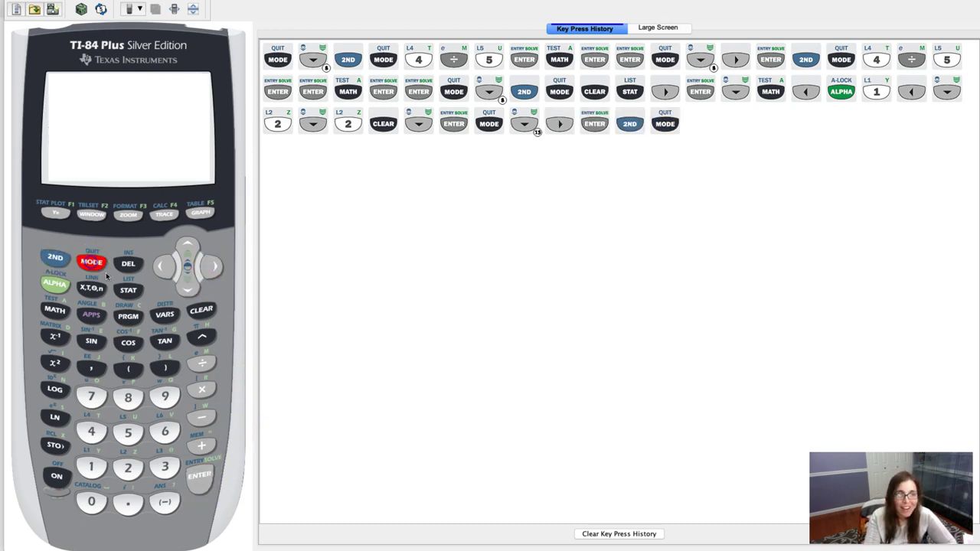
Run 1-Var Stats on list L1 as a command on the home screen
left_click(128, 289)
key("Right")
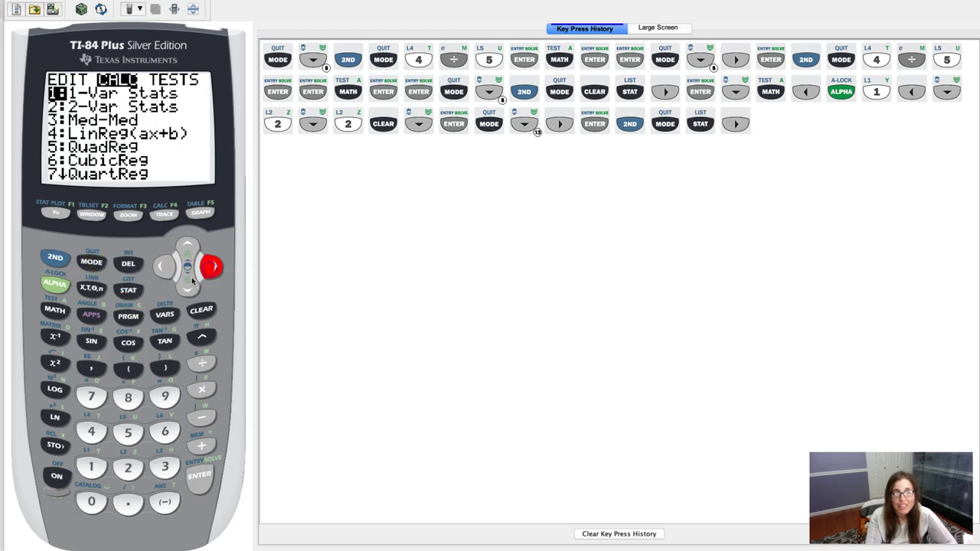
left_click(200, 476)
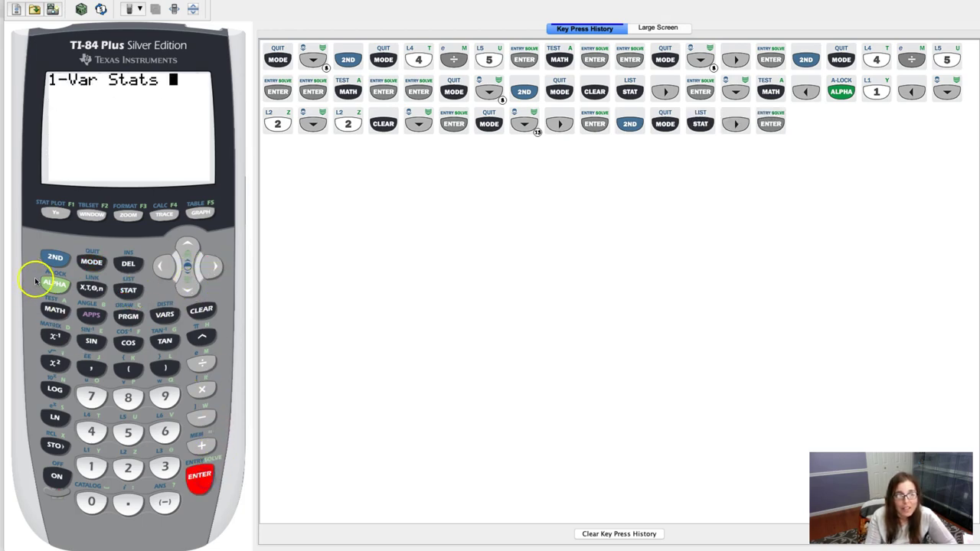
left_click(53, 257)
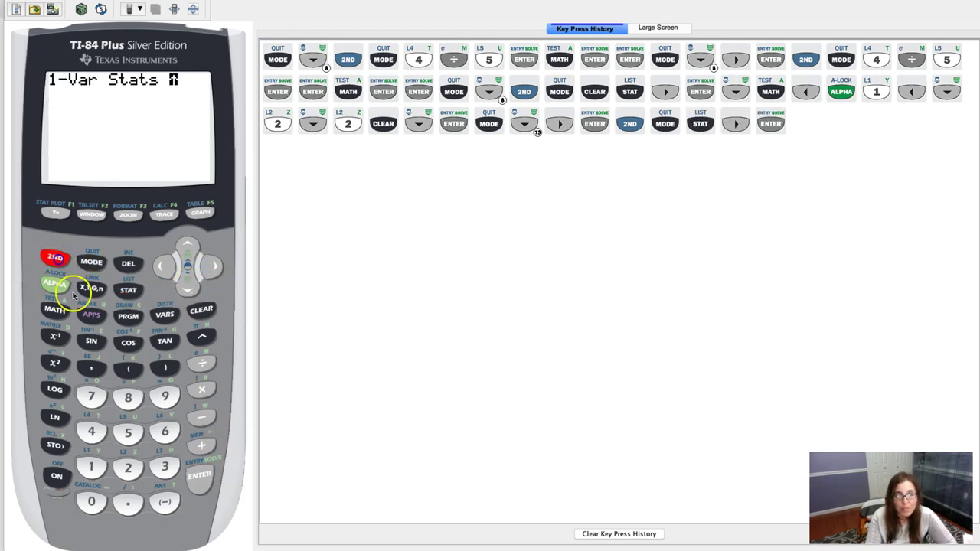
left_click(91, 466)
left_click(198, 478)
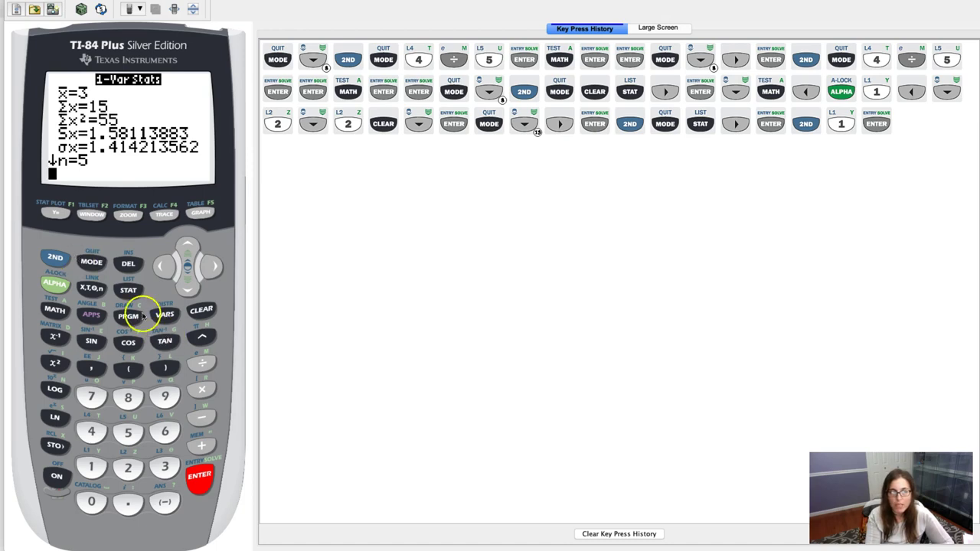
Insert the LinReg(a+bx) command from the statistics calculations on the home screen
left_click(128, 290)
left_click(212, 268)
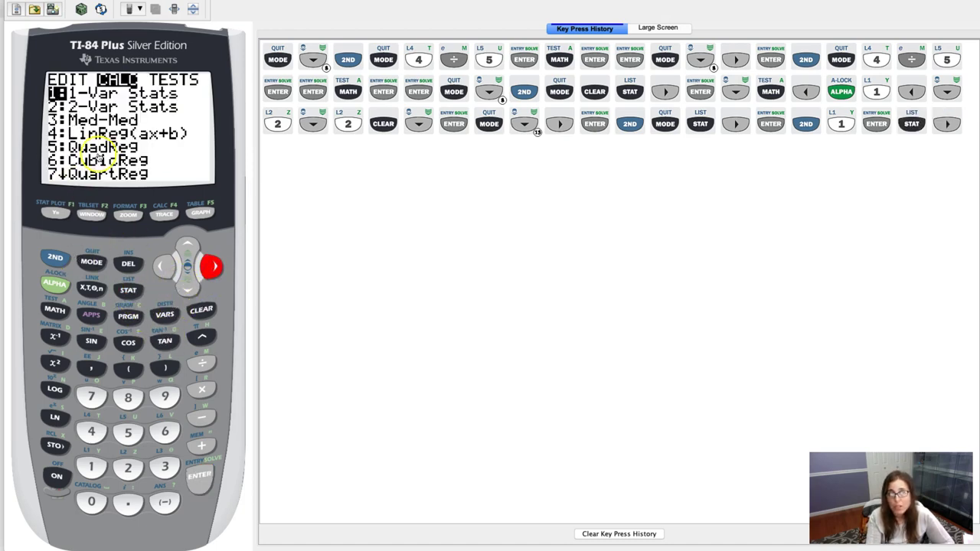
left_click(188, 292)
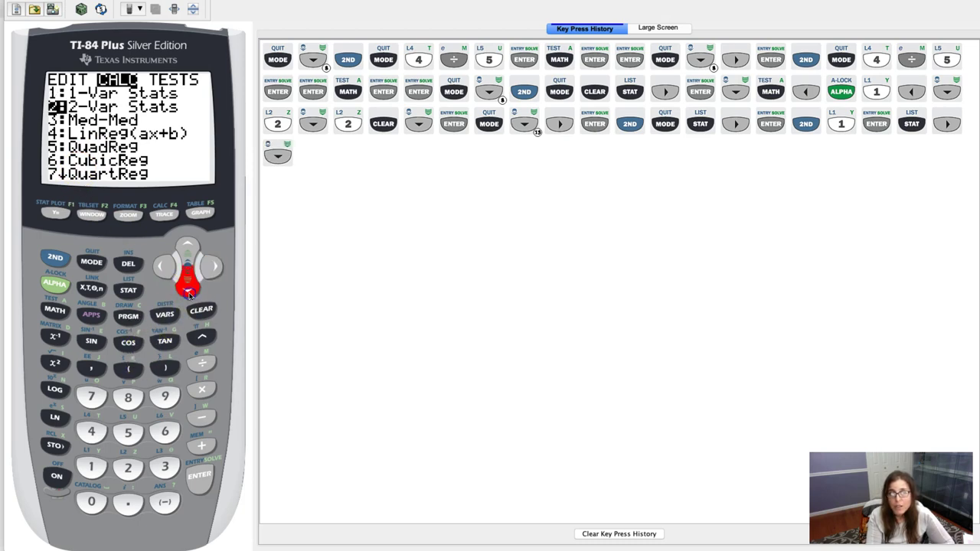
left_click(188, 293)
left_click(189, 293)
left_click(188, 293)
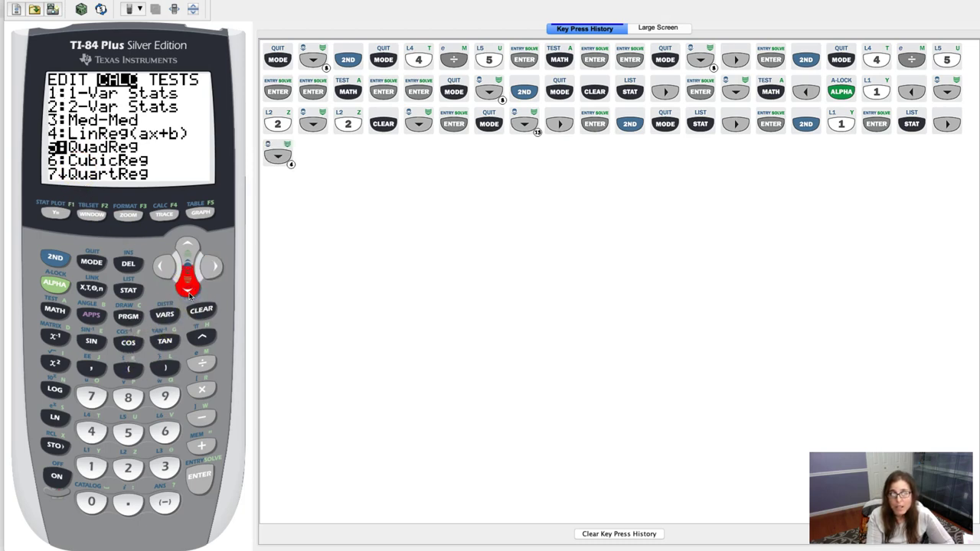
left_click(188, 293)
left_click(189, 292)
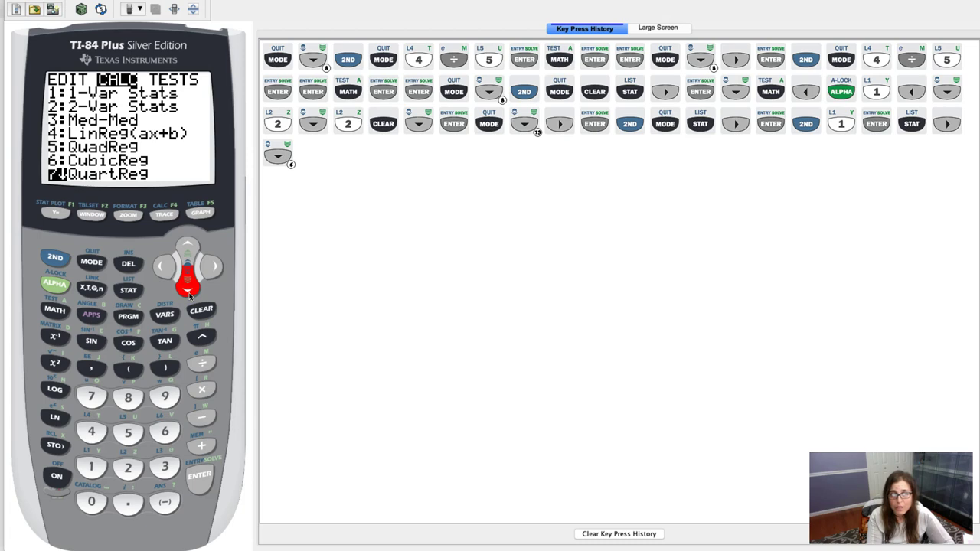
left_click(189, 293)
left_click(127, 396)
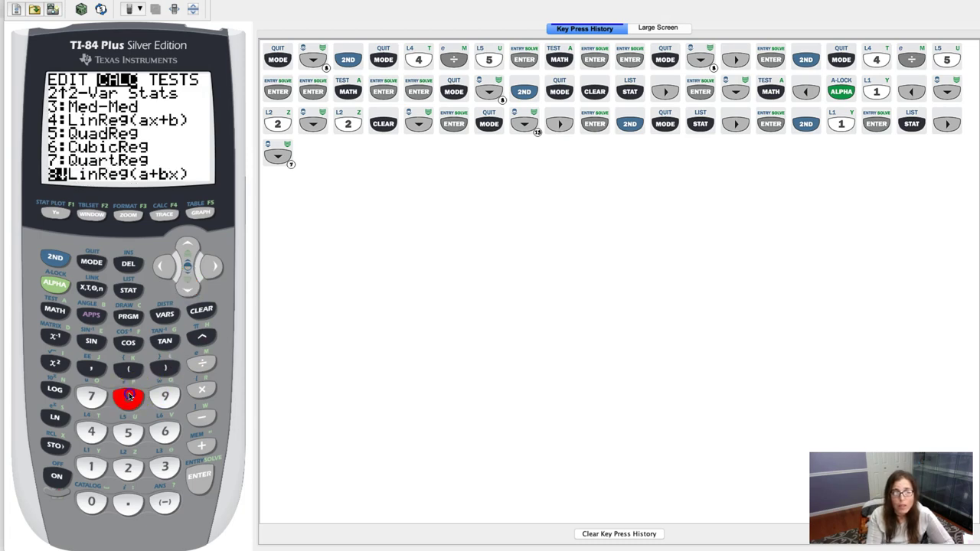
Give the linear regression the arguments L1, L2 and Y1, and calculate it
left_click(55, 257)
left_click(91, 467)
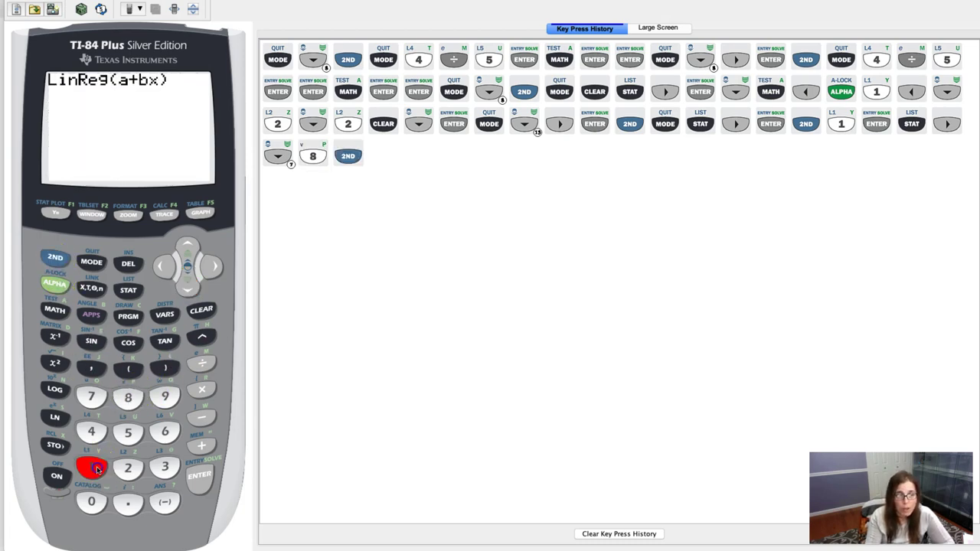
left_click(90, 369)
left_click(55, 257)
left_click(127, 467)
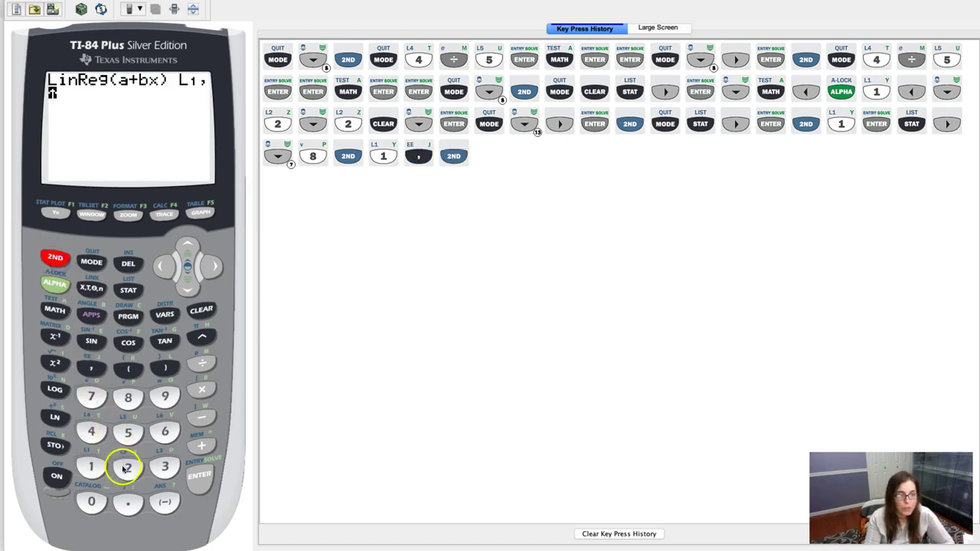
left_click(90, 369)
left_click(165, 315)
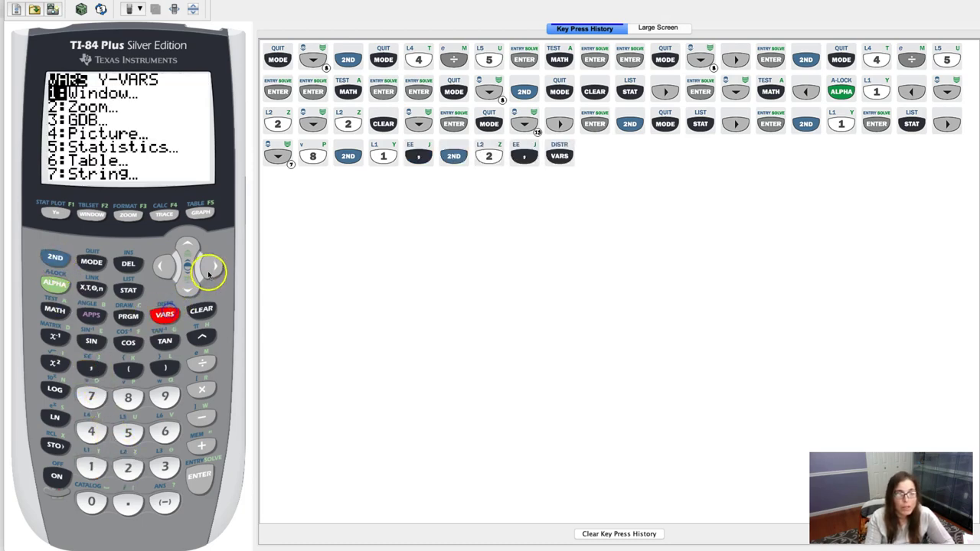
left_click(210, 266)
left_click(201, 476)
left_click(198, 479)
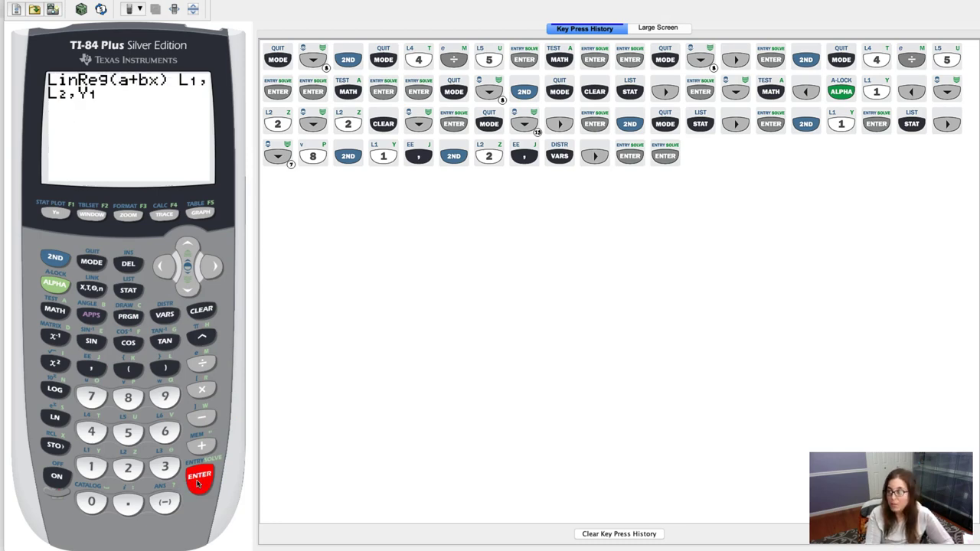
left_click(198, 481)
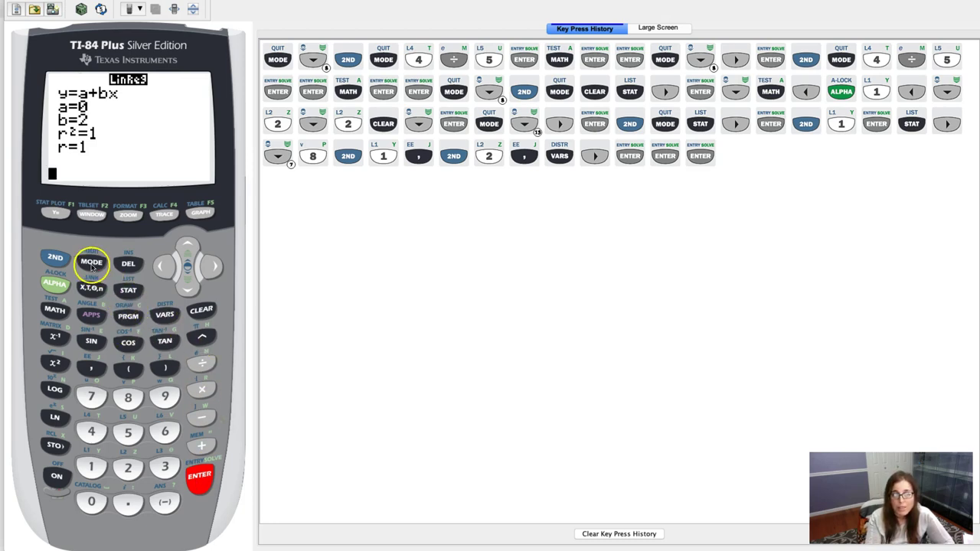
Set STAT WIZARDS to ON on the second page of the mode settings
left_click(91, 262)
left_click(192, 290)
left_click(191, 290)
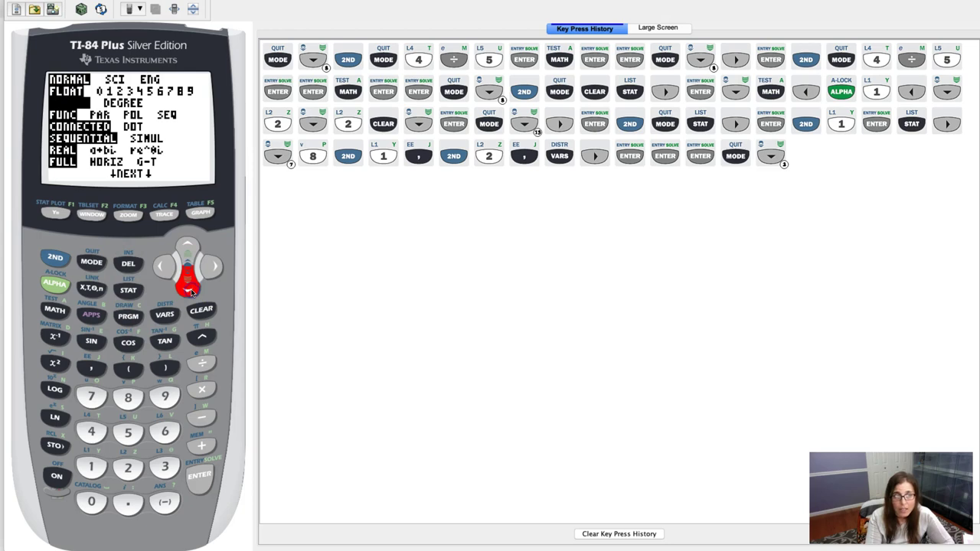
left_click(192, 291)
left_click(191, 291)
left_click(192, 291)
left_click(192, 290)
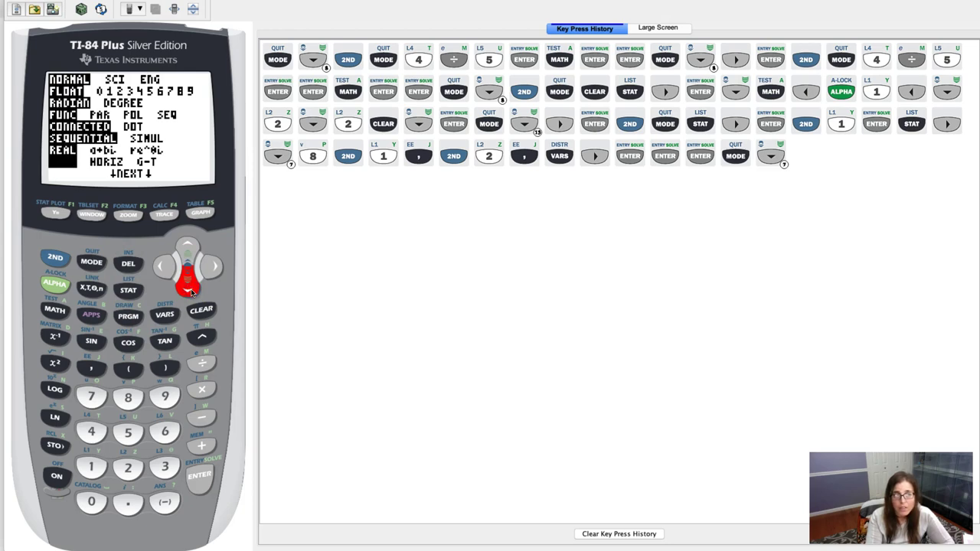
left_click(192, 291)
left_click(191, 291)
left_click(192, 291)
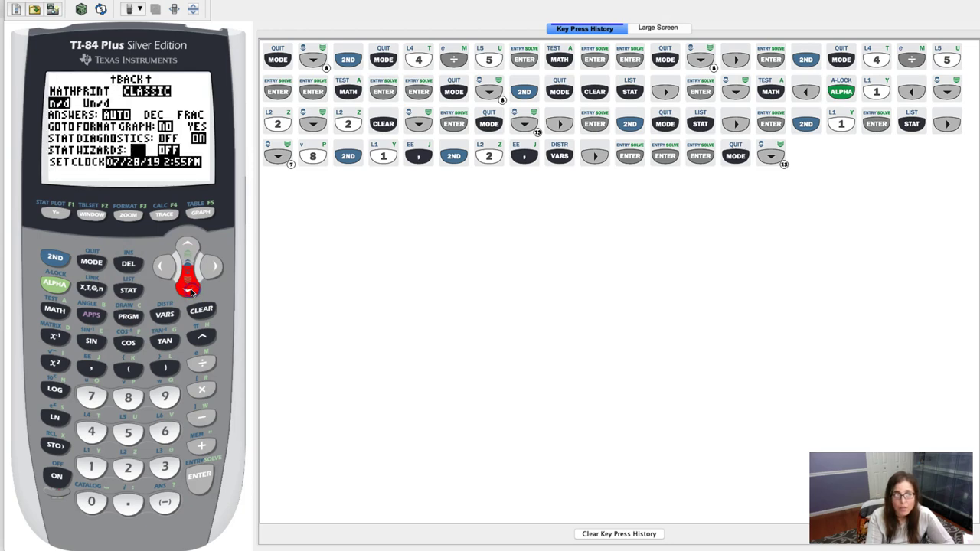
left_click(199, 476)
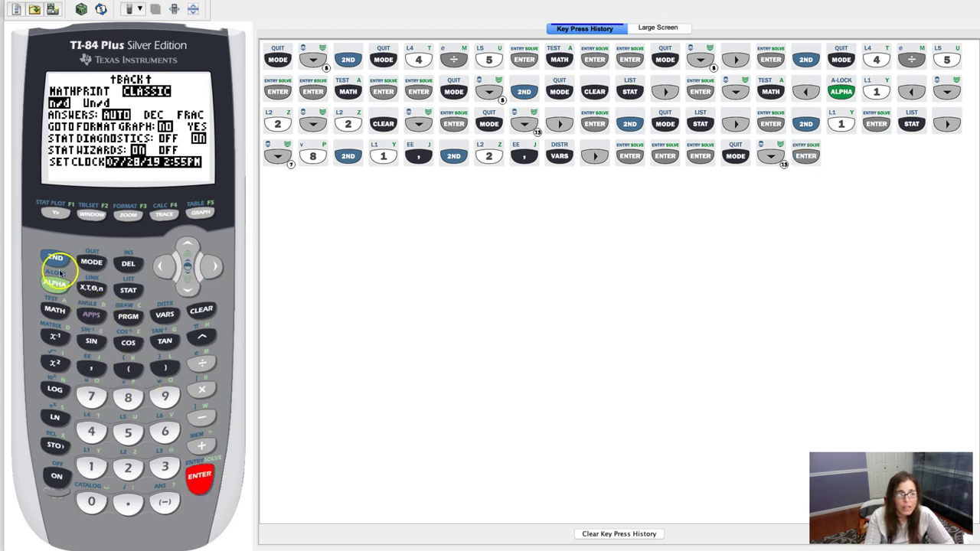
Leave the mode settings and open the LinReg(a+bx) wizard from the statistics calculations
left_click(54, 258)
left_click(91, 262)
left_click(129, 291)
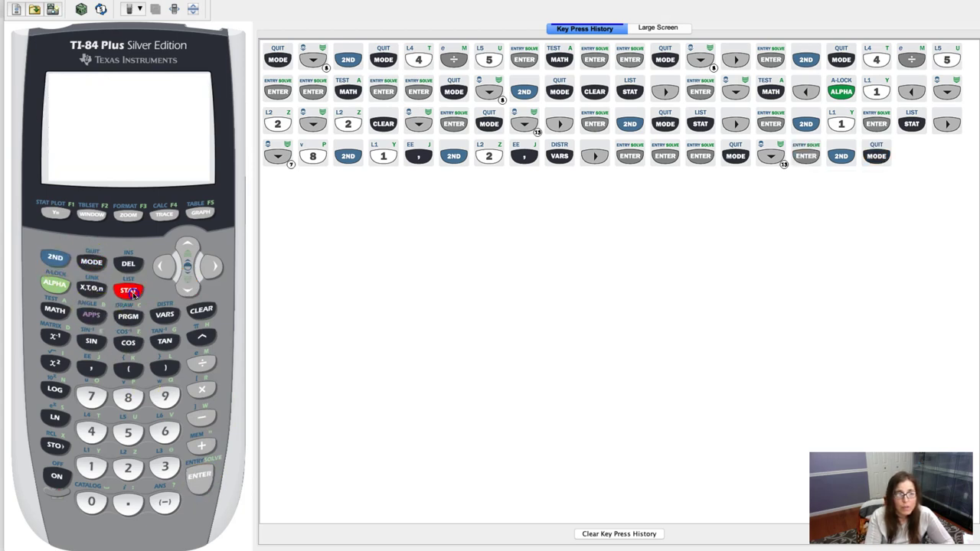
left_click(215, 266)
left_click(128, 396)
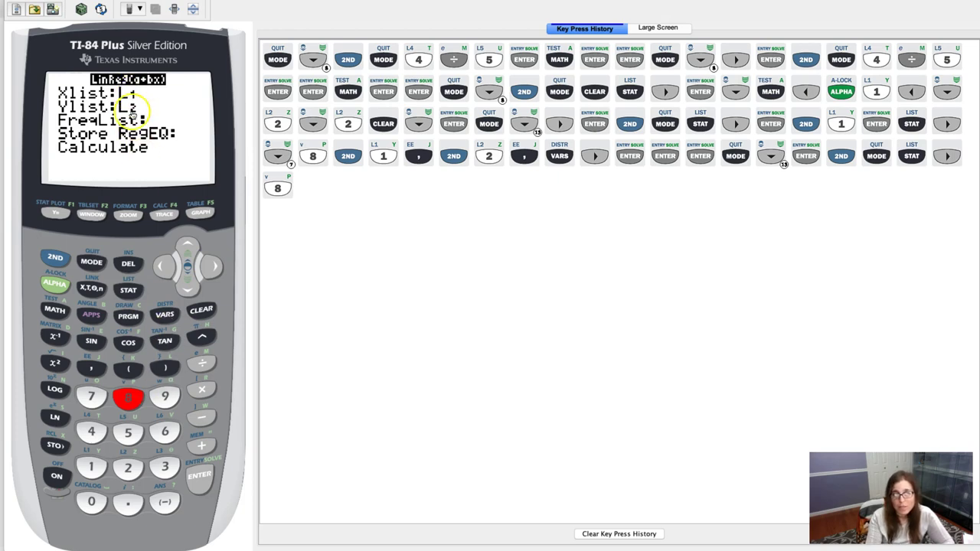
Store the regression equation in Y1 and calculate the linear regression from the wizard
left_click(190, 291)
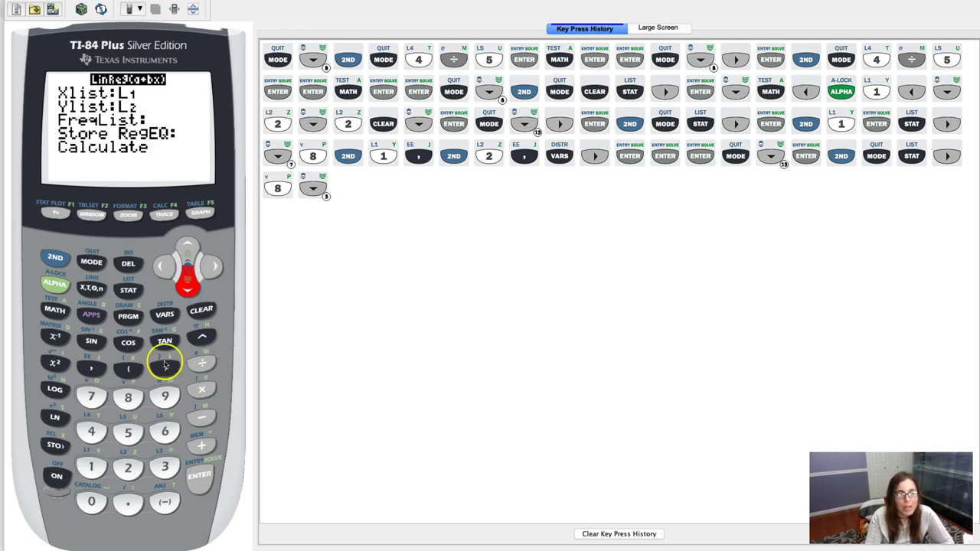
left_click(164, 314)
left_click(214, 265)
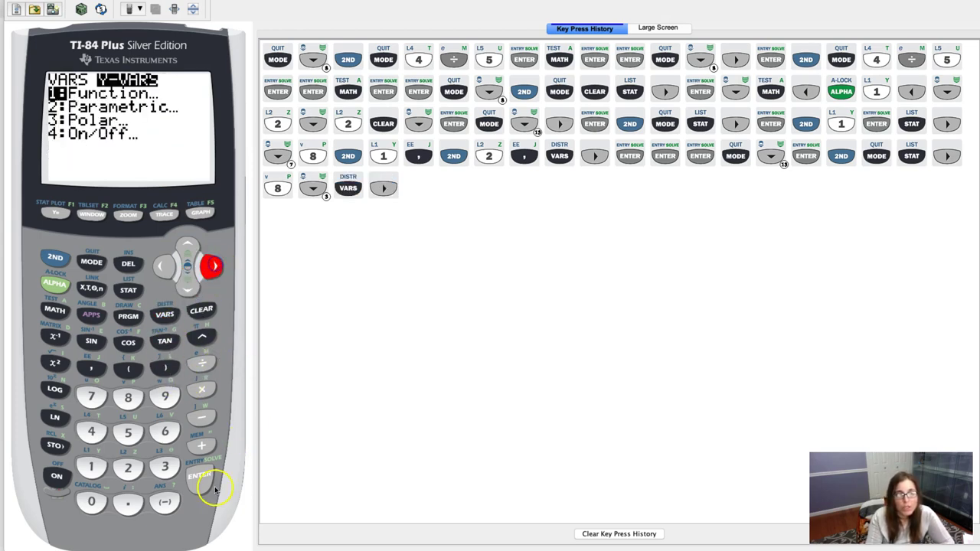
left_click(202, 482)
left_click(203, 484)
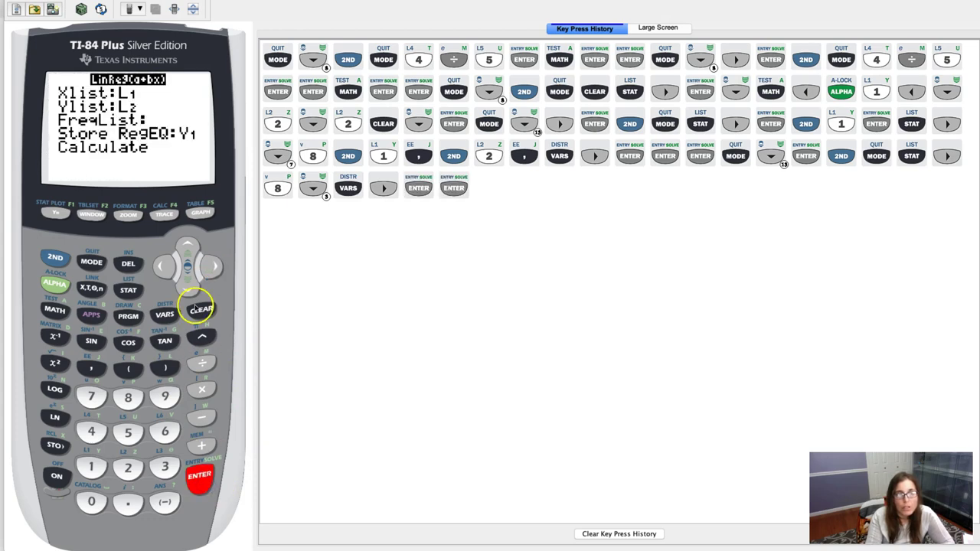
left_click(188, 289)
left_click(199, 475)
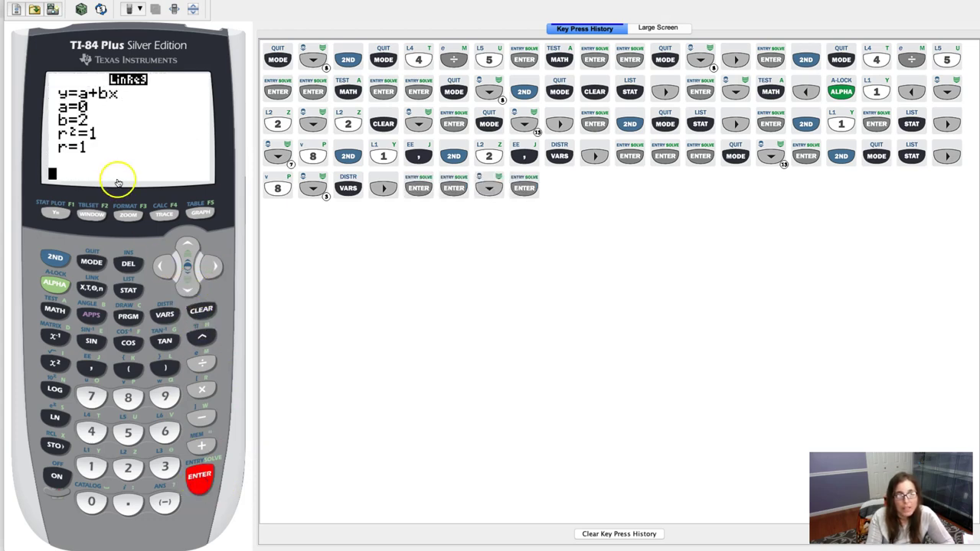
Recall the previous LinReg(a+bx) L1,L2,Y1 entry on the home screen and run it again
left_click(55, 260)
left_click(199, 477)
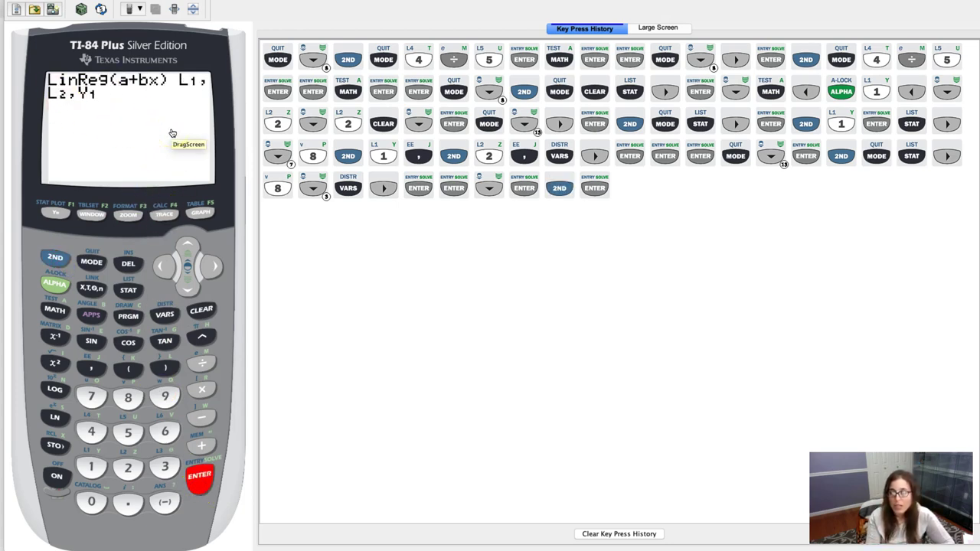
left_click_drag(172, 133, 174, 193)
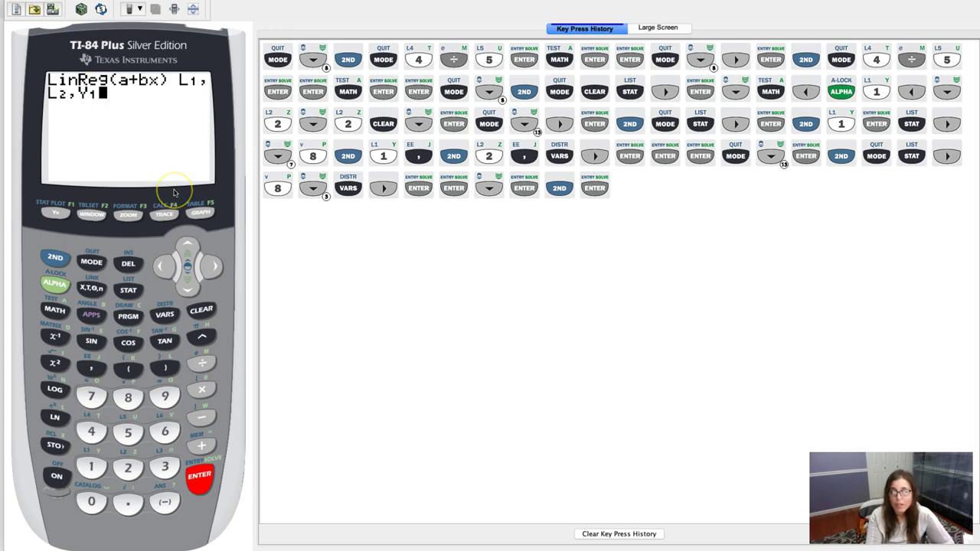
left_click(199, 475)
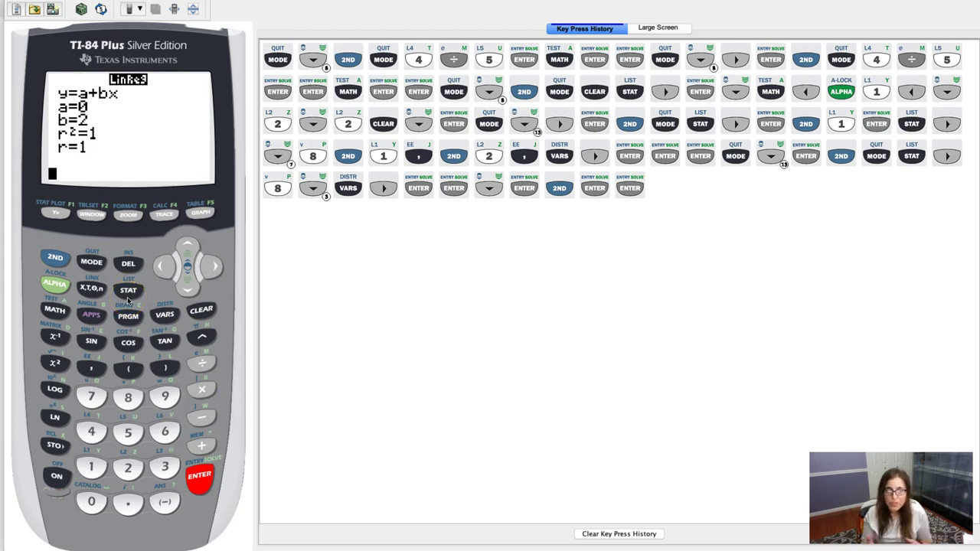
Set STAT WIZARDS to OFF on the second page of the mode settings
left_click(91, 262)
left_click(188, 286)
left_click(188, 285)
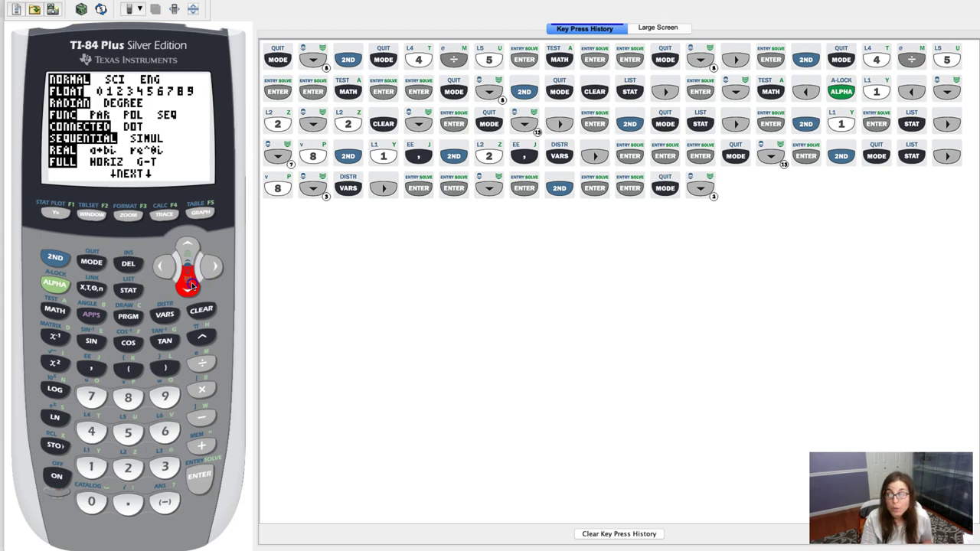
left_click(188, 286)
left_click(188, 286)
left_click(188, 285)
left_click(188, 285)
left_click(188, 285)
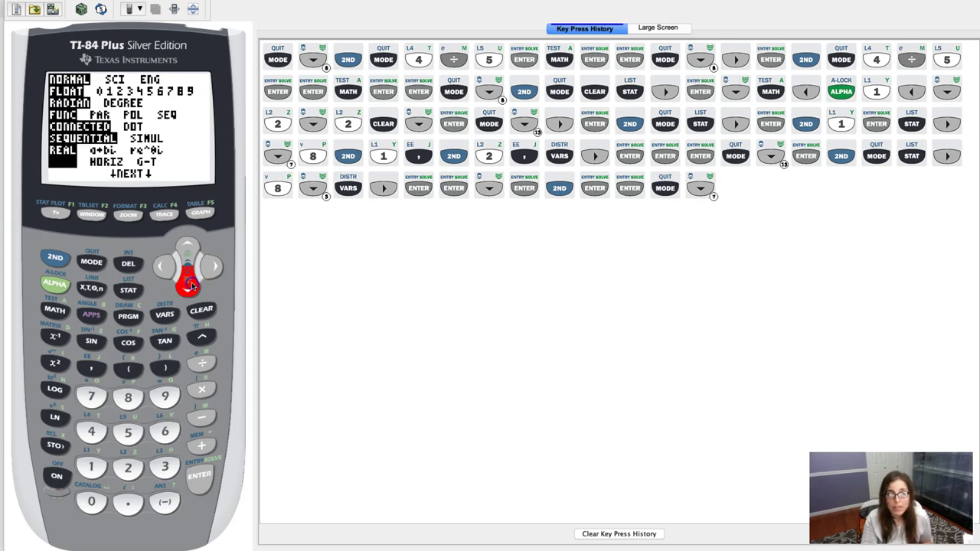
left_click(188, 286)
left_click(188, 285)
left_click(189, 285)
left_click(188, 286)
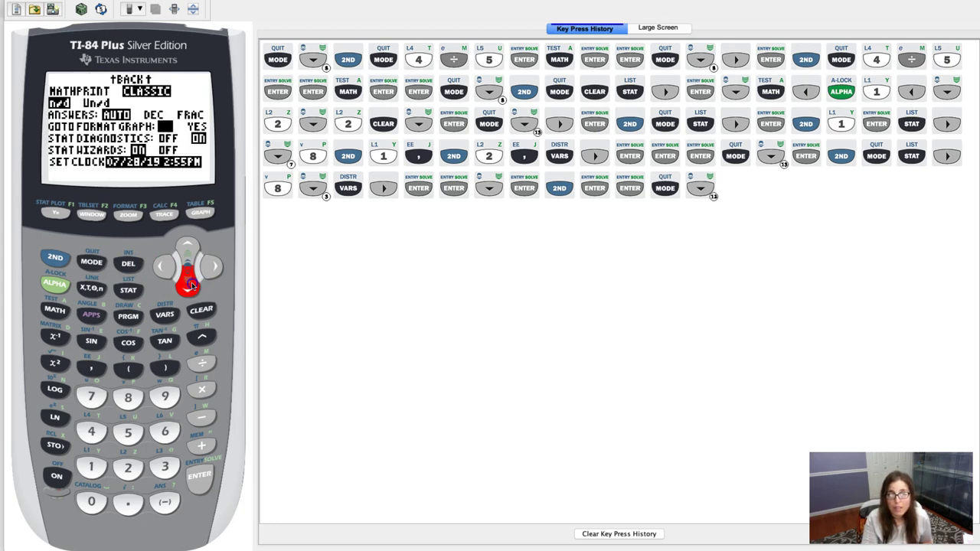
left_click(188, 285)
left_click(190, 286)
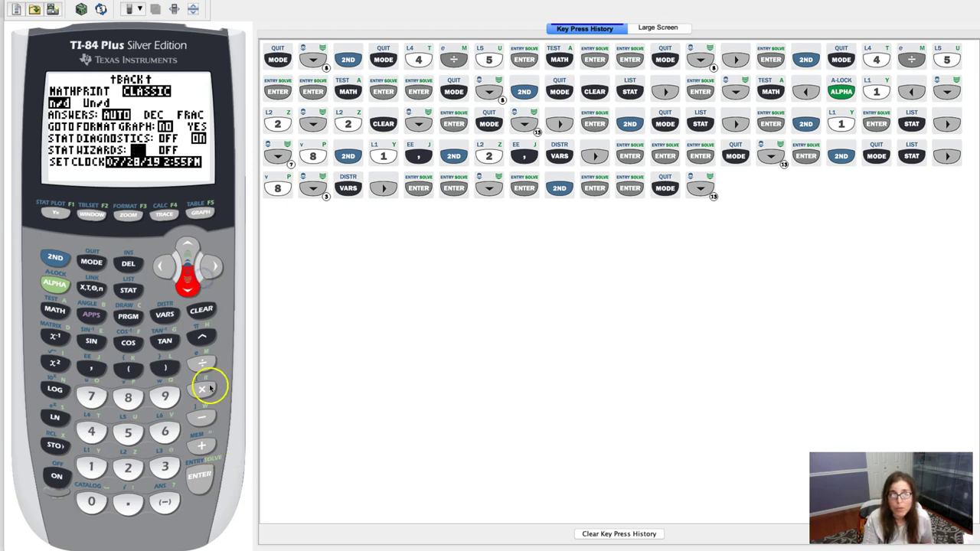
left_click(214, 266)
left_click(202, 475)
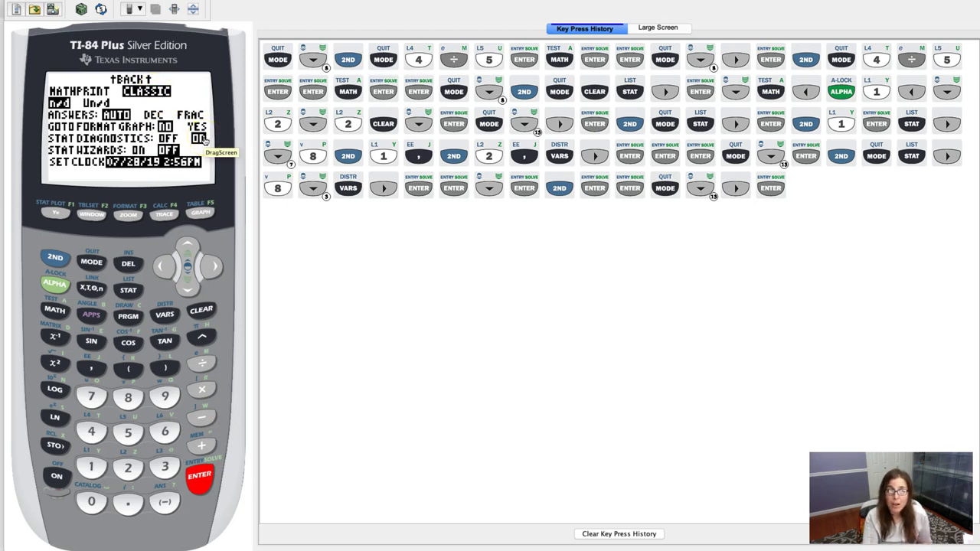
left_click(175, 150)
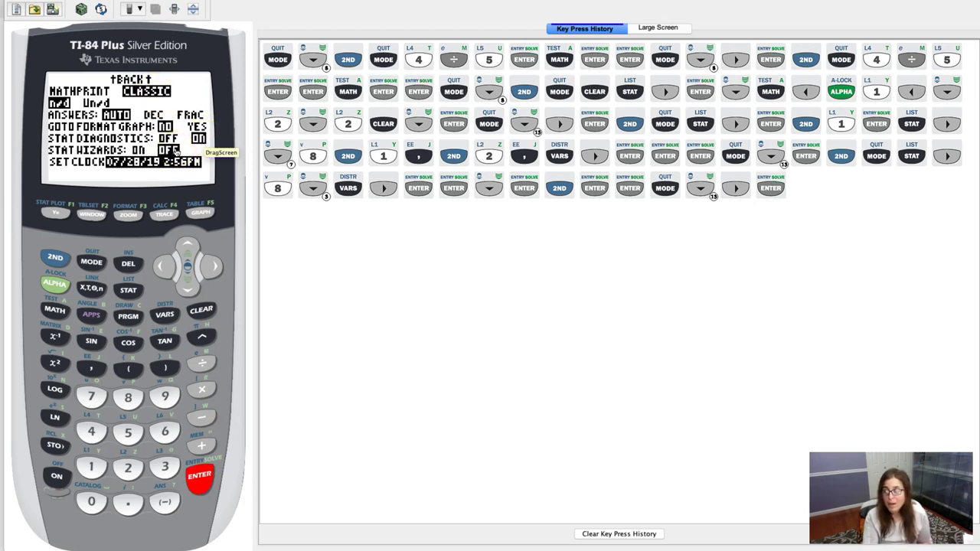